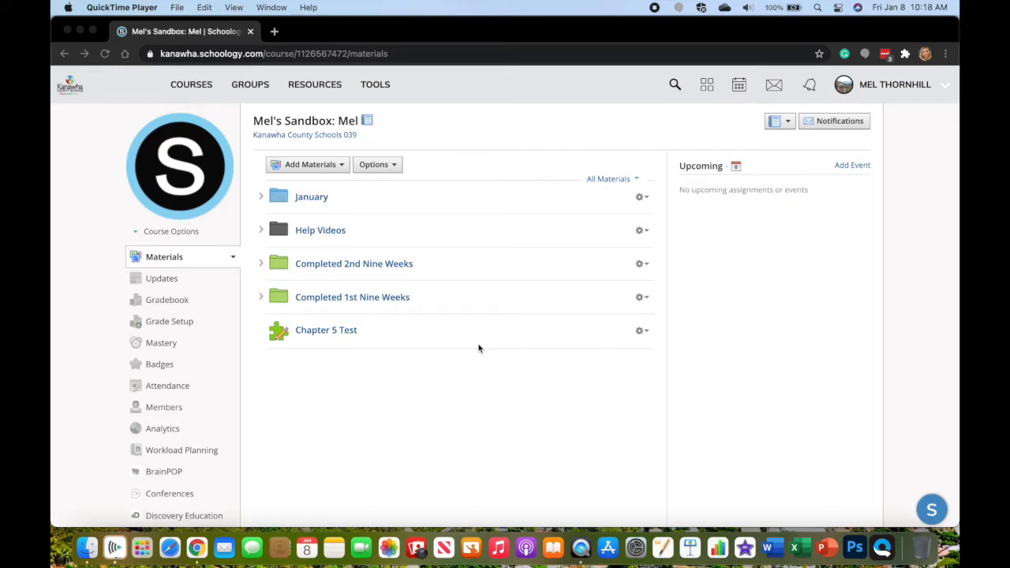
Filter the sandbox course's materials to show only Tests/Quizzes
{"action": "left_click", "coordinate": [629, 181]}
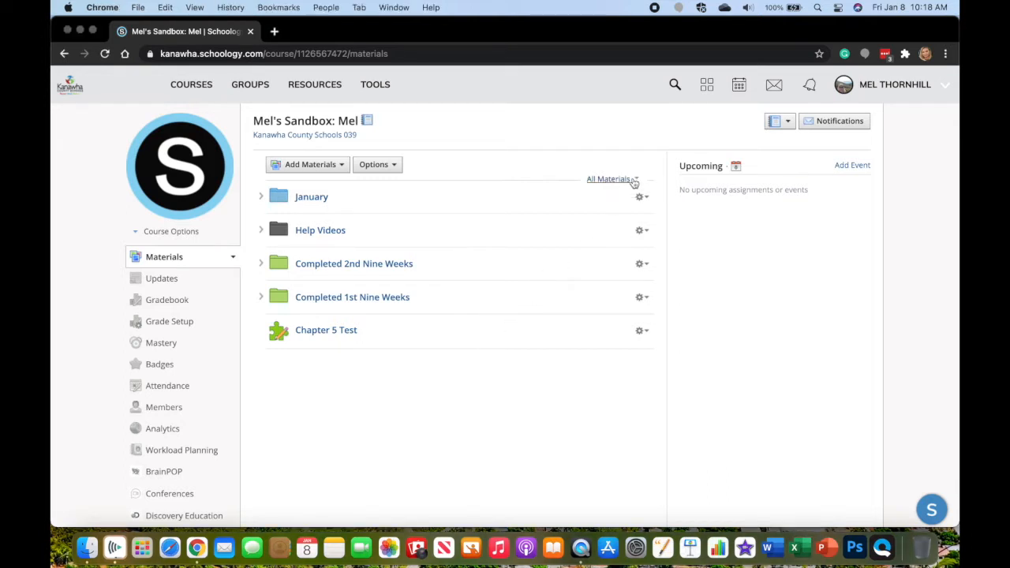
{"action": "left_click", "coordinate": [633, 183]}
{"action": "left_click", "coordinate": [599, 235]}
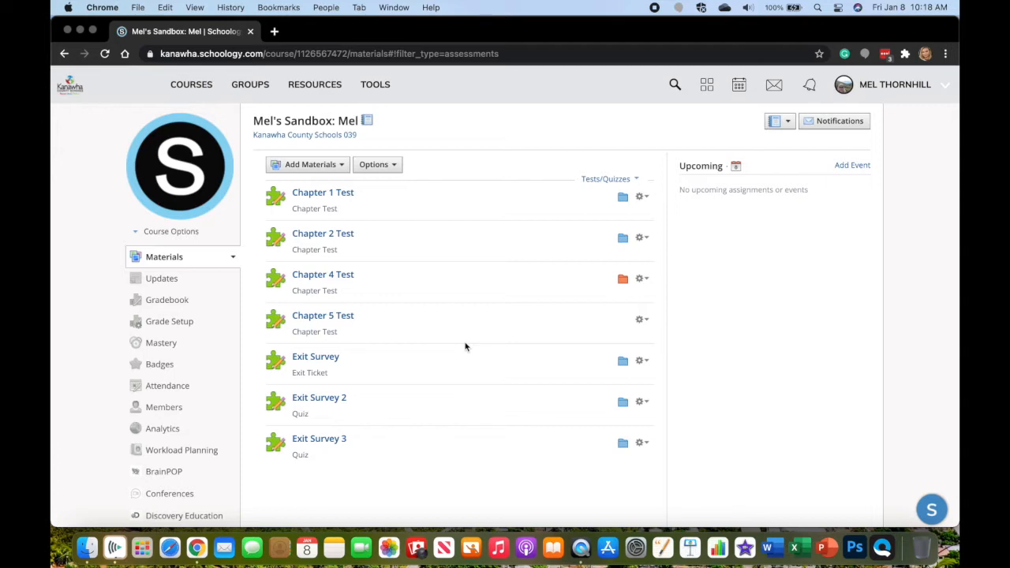
Create a new collection titled US History in the personal resources
{"action": "left_click", "coordinate": [314, 83]}
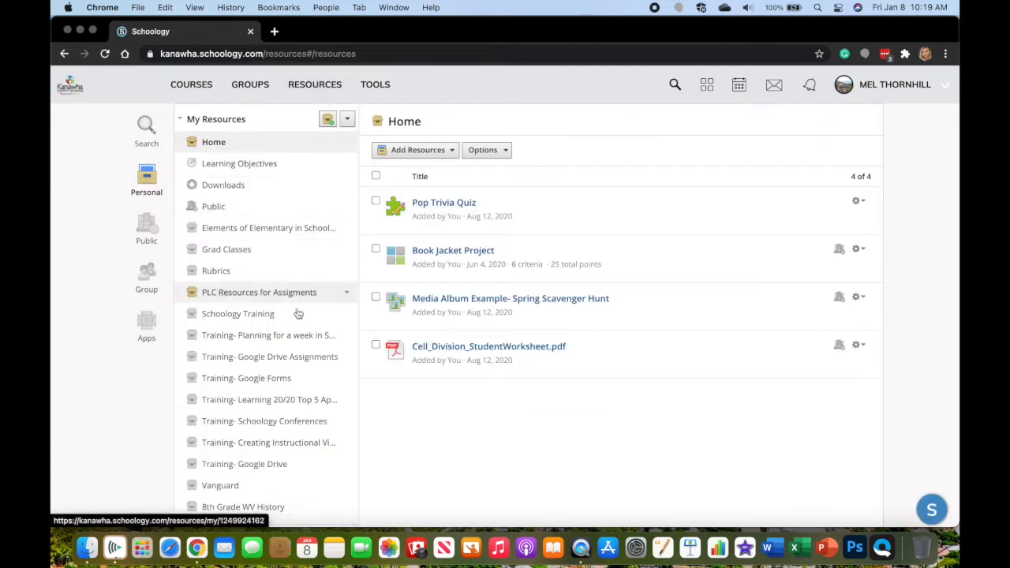
{"action": "scroll", "coordinate": [287, 397], "scroll_direction": "down", "scroll_amount": 2}
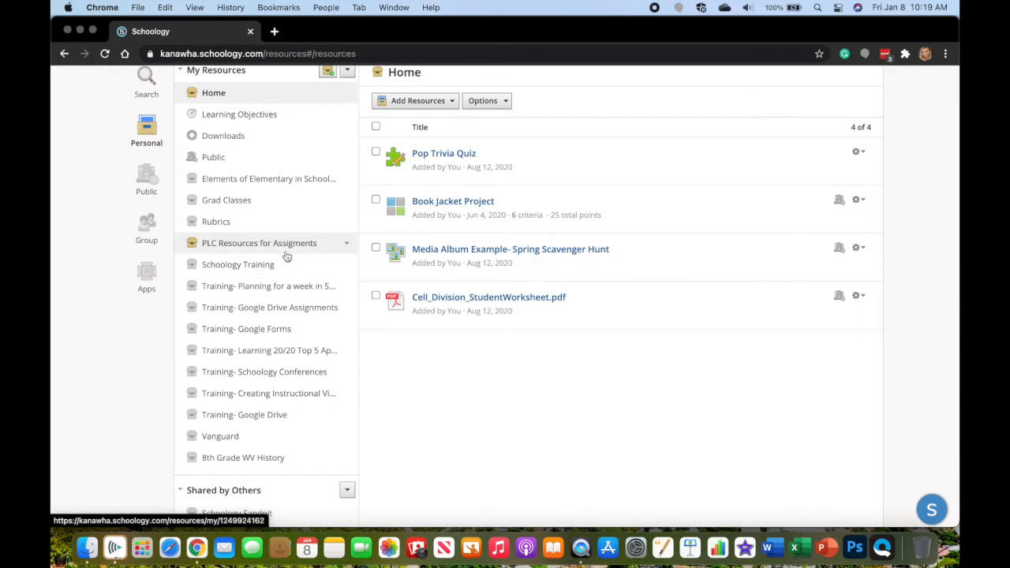
{"action": "scroll", "coordinate": [287, 256], "scroll_direction": "up", "scroll_amount": 2}
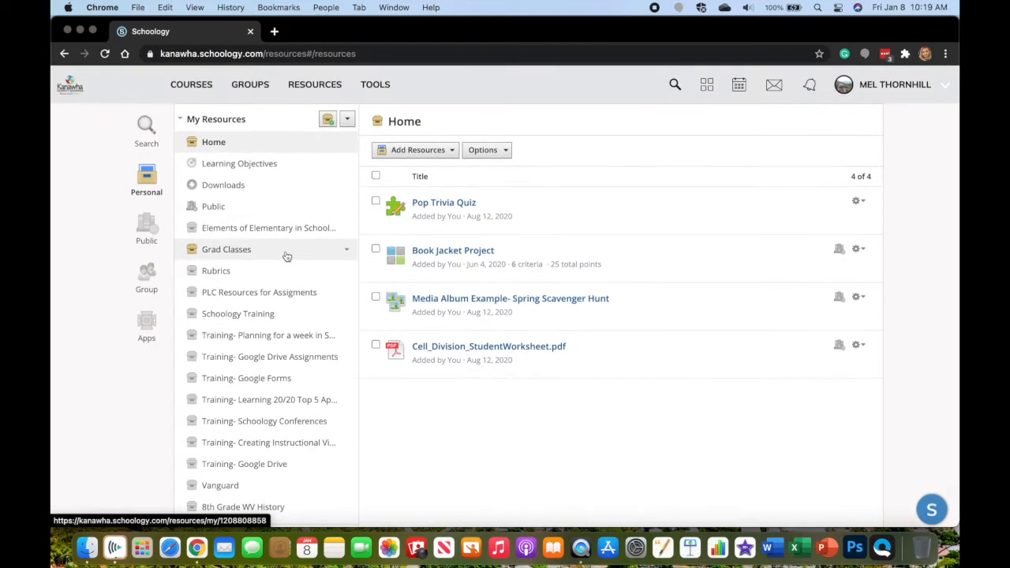
{"action": "left_click", "coordinate": [327, 120]}
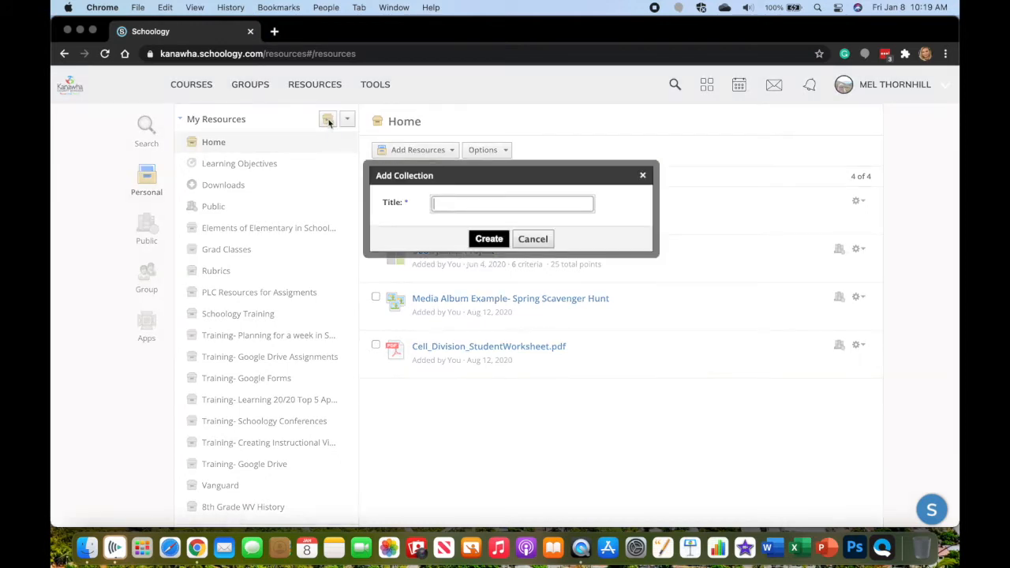
{"action": "type", "text": "US History"}
{"action": "left_click", "coordinate": [489, 239]}
{"action": "scroll", "coordinate": [365, 345], "scroll_direction": "down", "scroll_amount": 2}
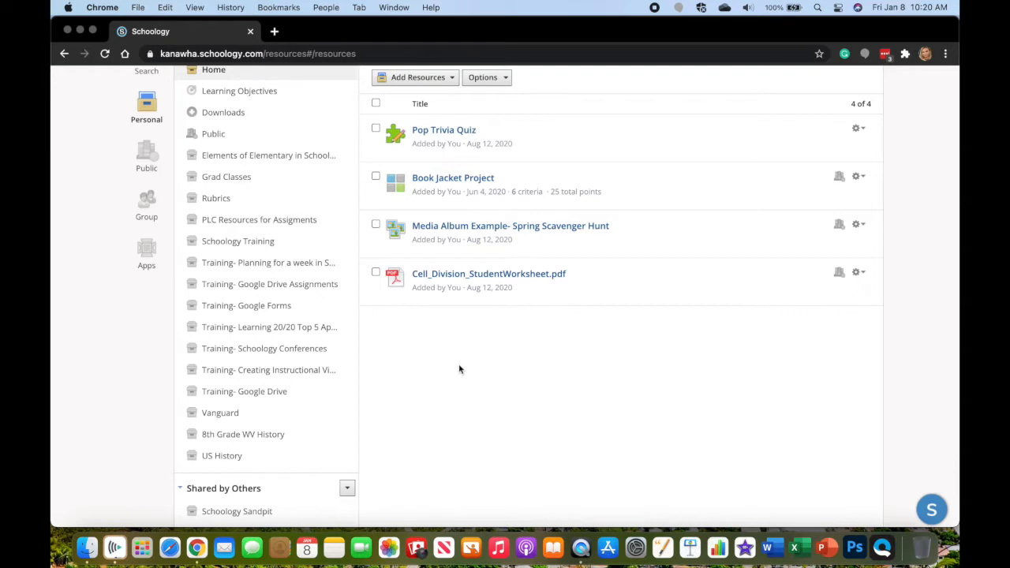
{"action": "scroll", "coordinate": [460, 369], "scroll_direction": "up", "scroll_amount": 2}
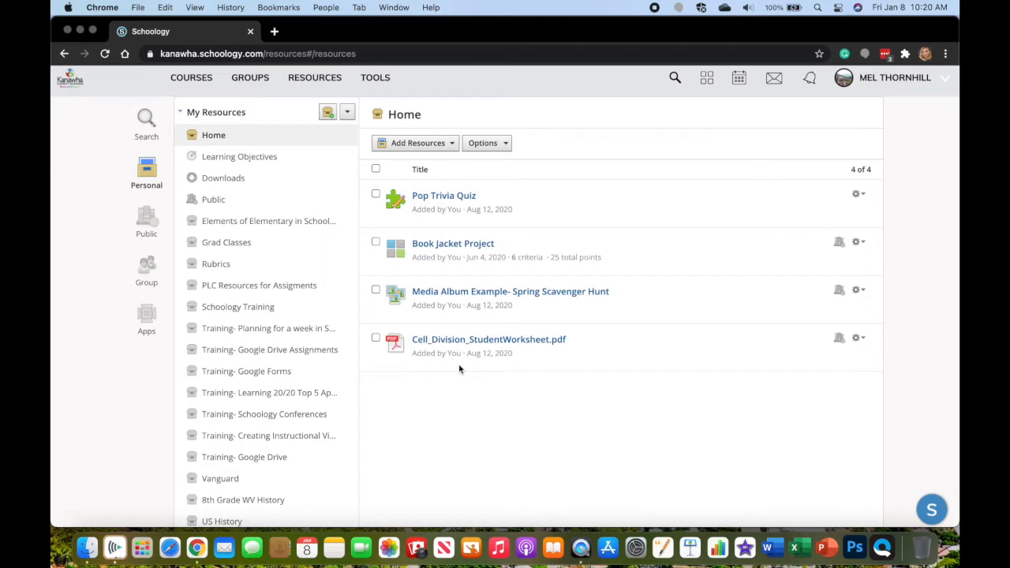
{"action": "scroll", "coordinate": [459, 368], "scroll_direction": "down", "scroll_amount": 2}
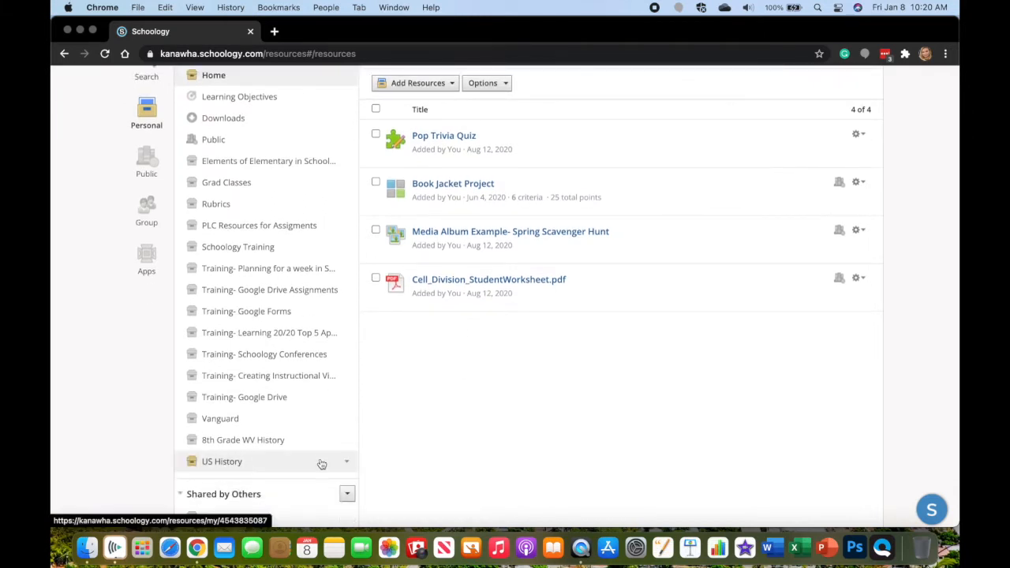
{"action": "scroll", "coordinate": [453, 438], "scroll_direction": "up", "scroll_amount": 2}
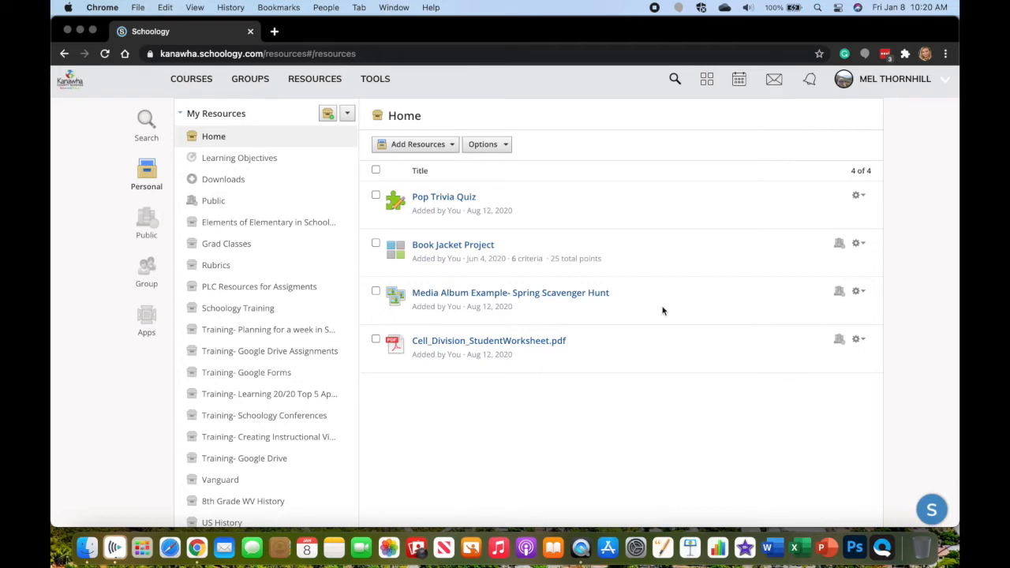
{"action": "scroll", "coordinate": [577, 399], "scroll_direction": "down", "scroll_amount": 2}
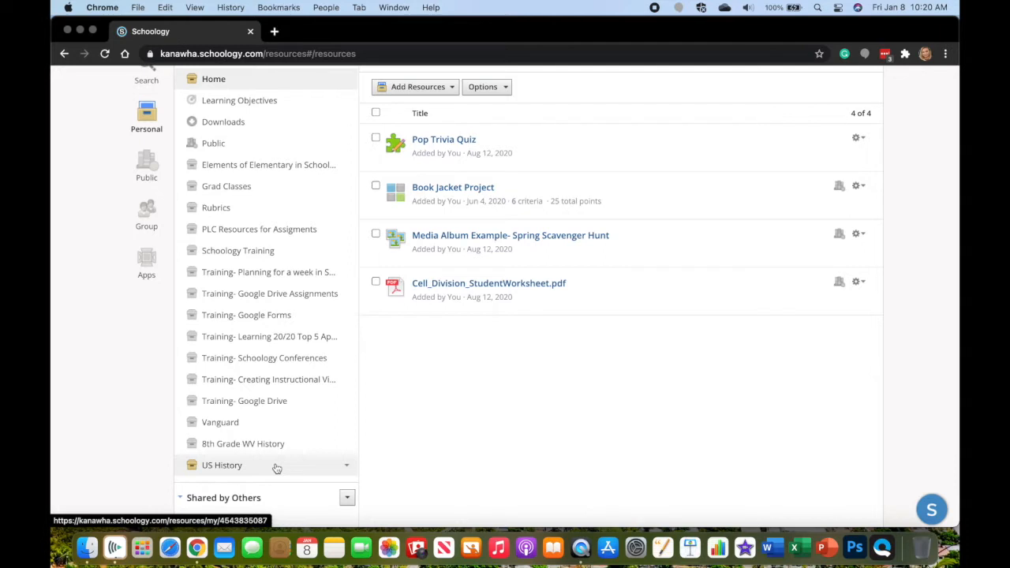
{"action": "scroll", "coordinate": [439, 431], "scroll_direction": "up", "scroll_amount": 2}
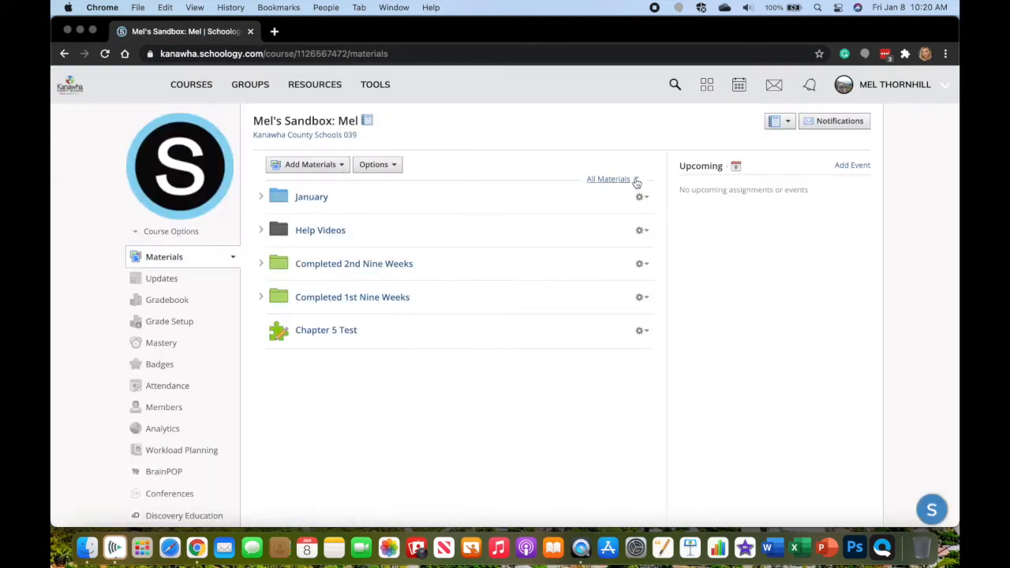
Narrow the sandbox course materials to Tests/Quizzes and open the Chapter 1 Test
{"action": "left_click", "coordinate": [636, 181]}
{"action": "left_click", "coordinate": [592, 237]}
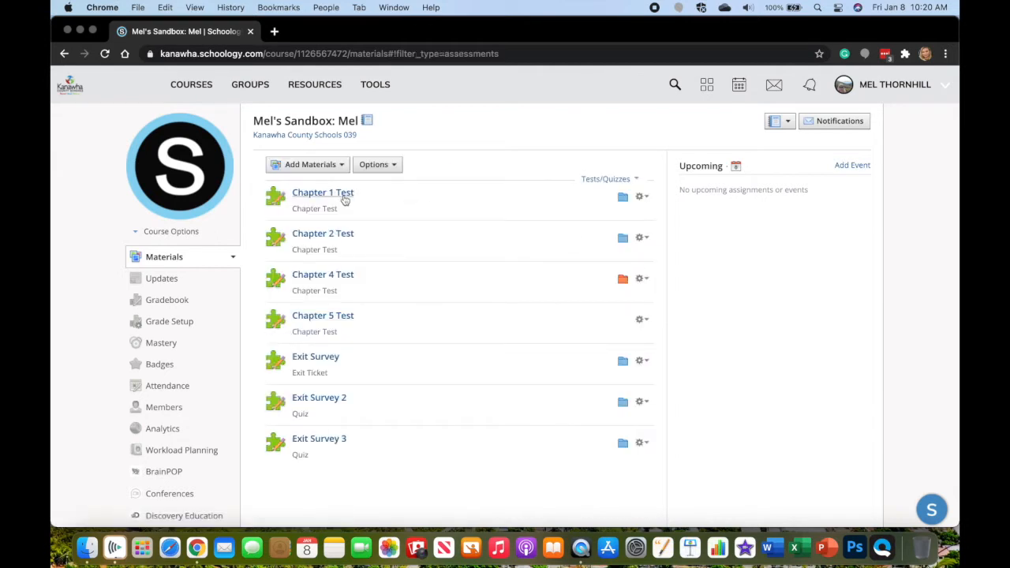
{"action": "left_click", "coordinate": [344, 200]}
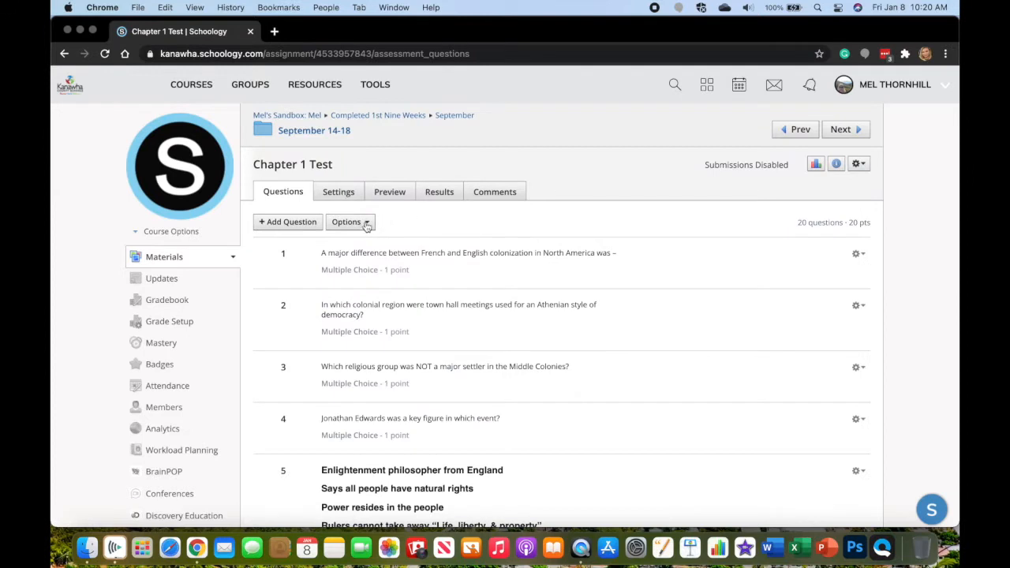
Add all Chapter 1 Test questions to a new question bank named Chapter 1 in the US History collection, with no folder
{"action": "left_click", "coordinate": [368, 224]}
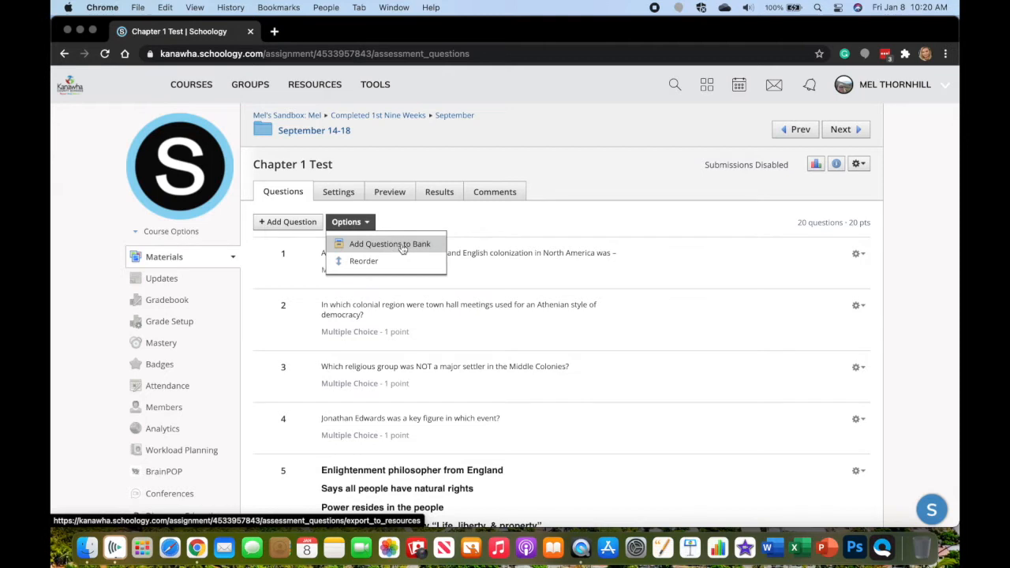
{"action": "left_click", "coordinate": [403, 246]}
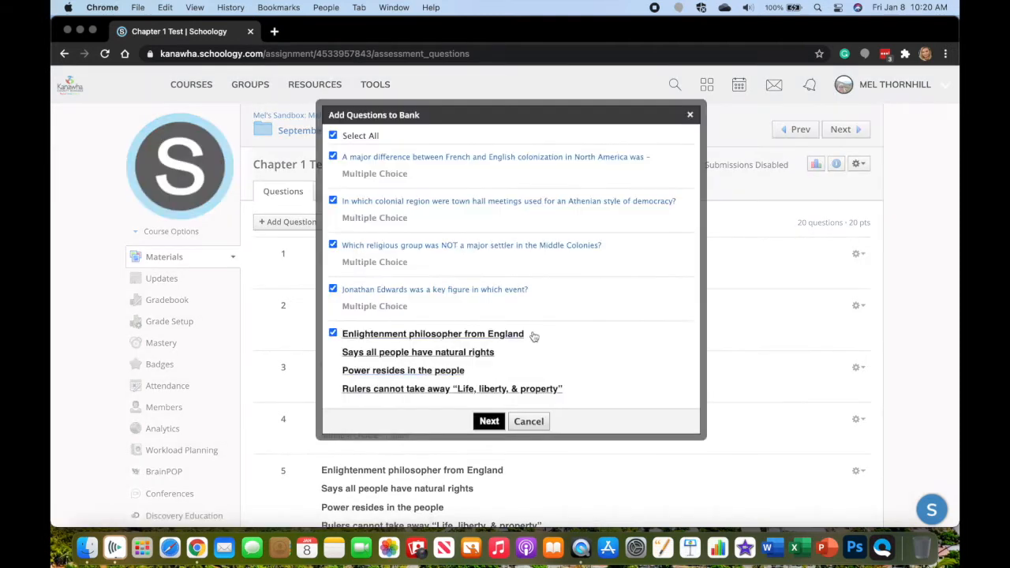
{"action": "left_click", "coordinate": [490, 422]}
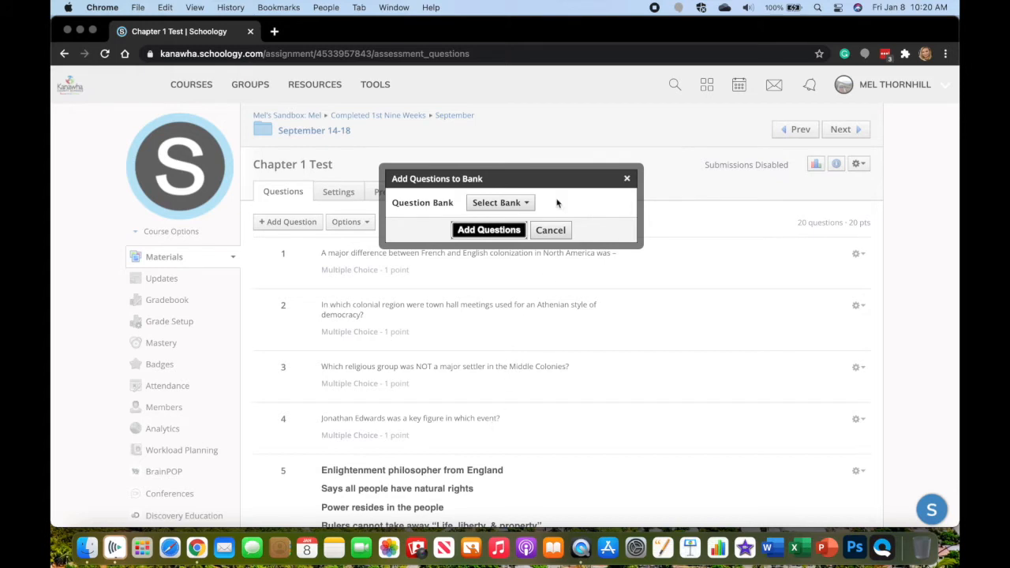
{"action": "left_click", "coordinate": [526, 205]}
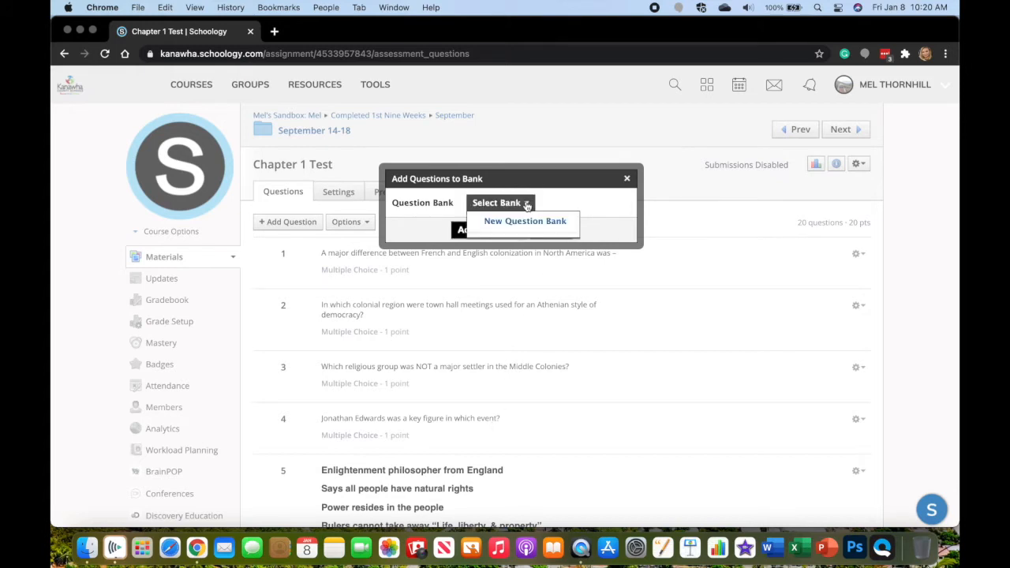
{"action": "left_click", "coordinate": [522, 220]}
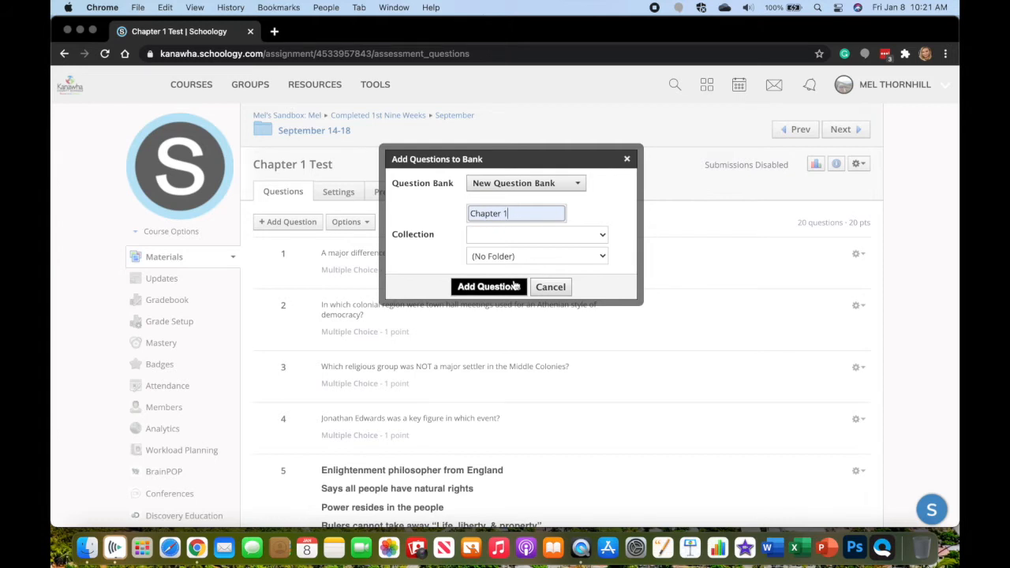
{"action": "left_click", "coordinate": [592, 234]}
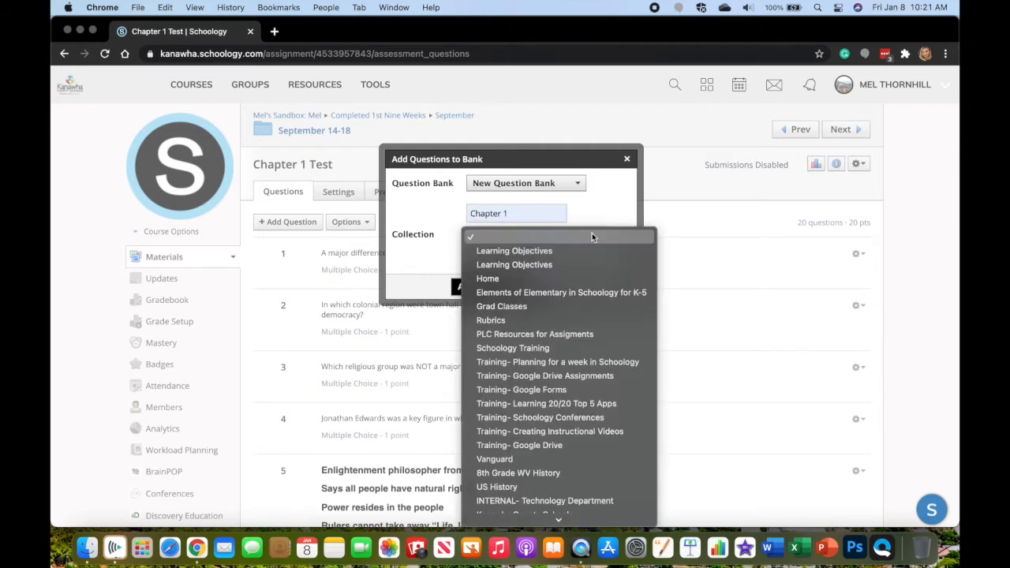
{"action": "scroll", "coordinate": [577, 269], "scroll_direction": "down", "scroll_amount": 3}
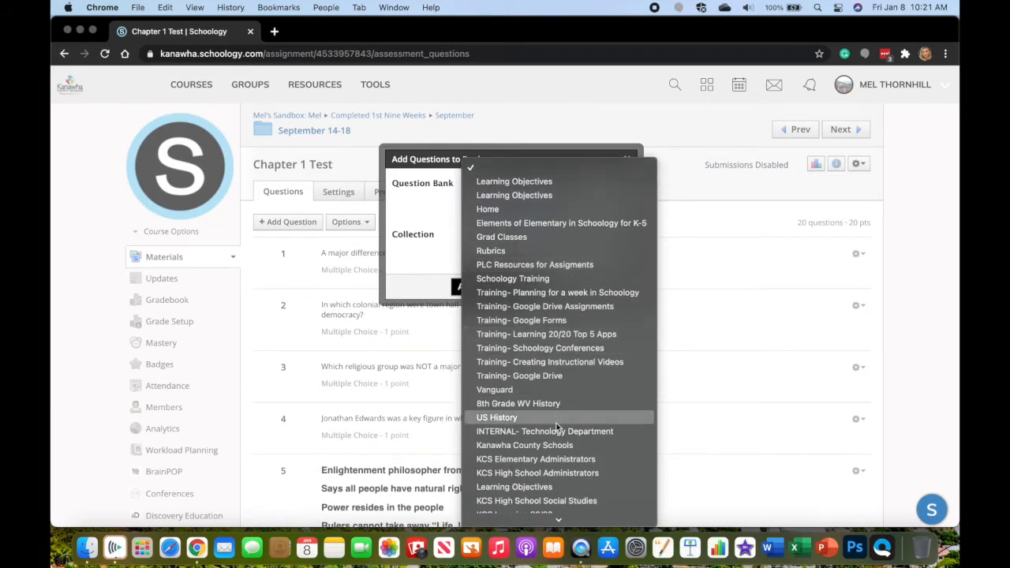
{"action": "left_click", "coordinate": [556, 422]}
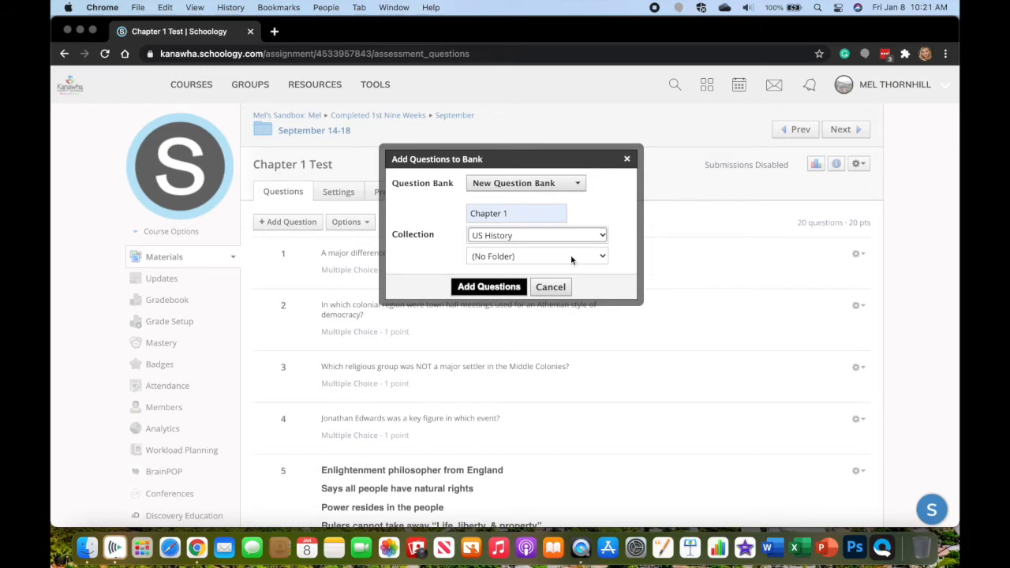
{"action": "left_click", "coordinate": [492, 287]}
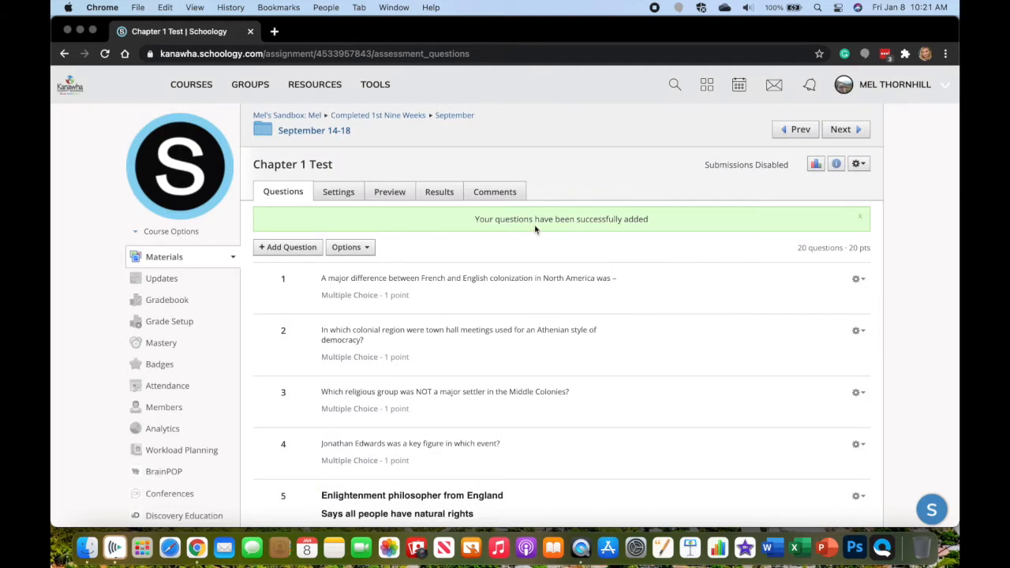
Open the Chapter 1 question bank in the US History collection of the resources and review its questions
{"action": "left_click", "coordinate": [320, 92]}
{"action": "left_click", "coordinate": [272, 432]}
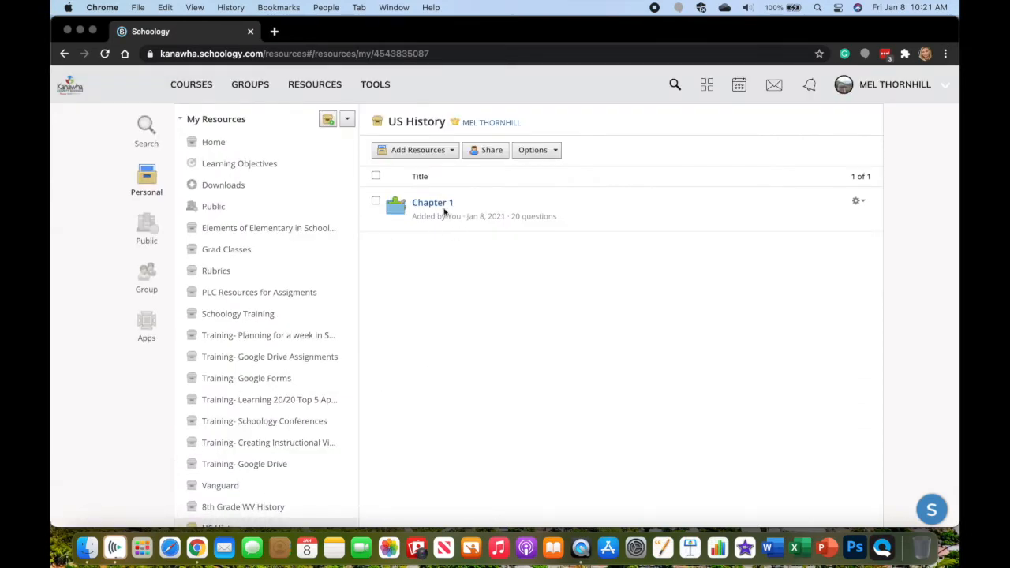
{"action": "left_click", "coordinate": [439, 204]}
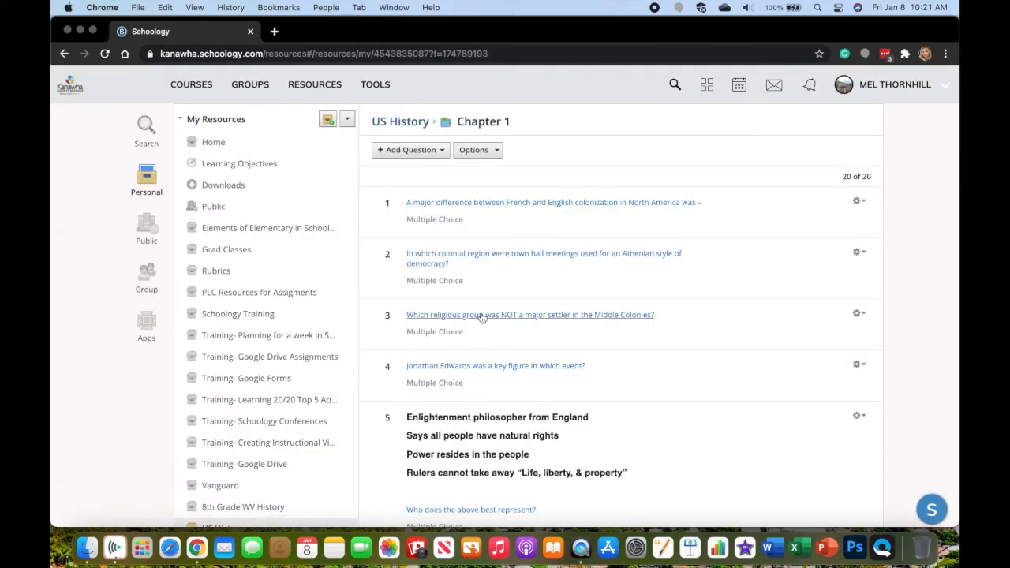
{"action": "scroll", "coordinate": [480, 318], "scroll_direction": "down", "scroll_amount": 4}
{"action": "scroll", "coordinate": [480, 318], "scroll_direction": "up", "scroll_amount": 4}
Return to the sandbox course, filter its materials to Tests/Quizzes, and open the Chapter 2 Test
{"action": "left_click", "coordinate": [203, 84]}
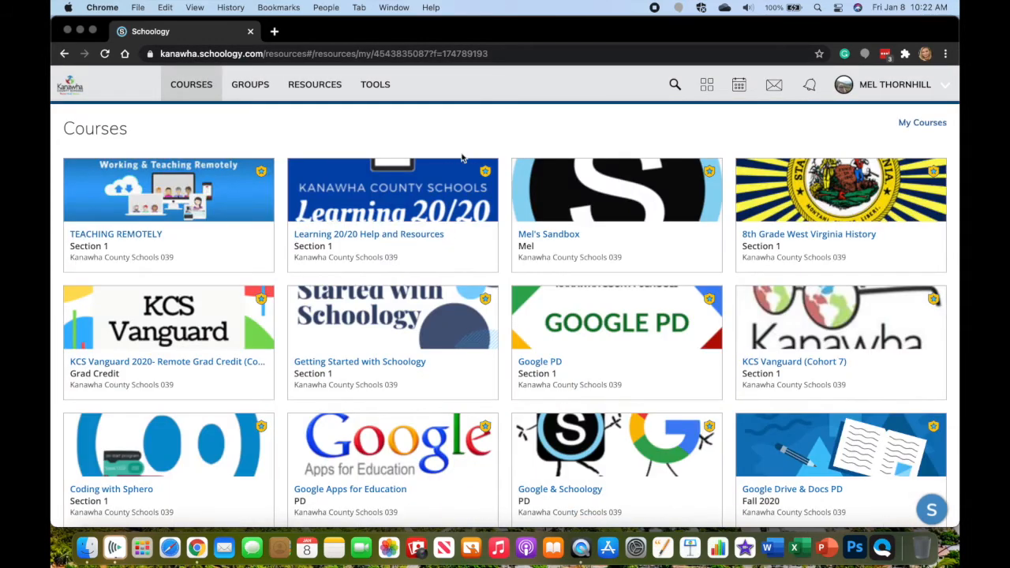
{"action": "left_click", "coordinate": [604, 196]}
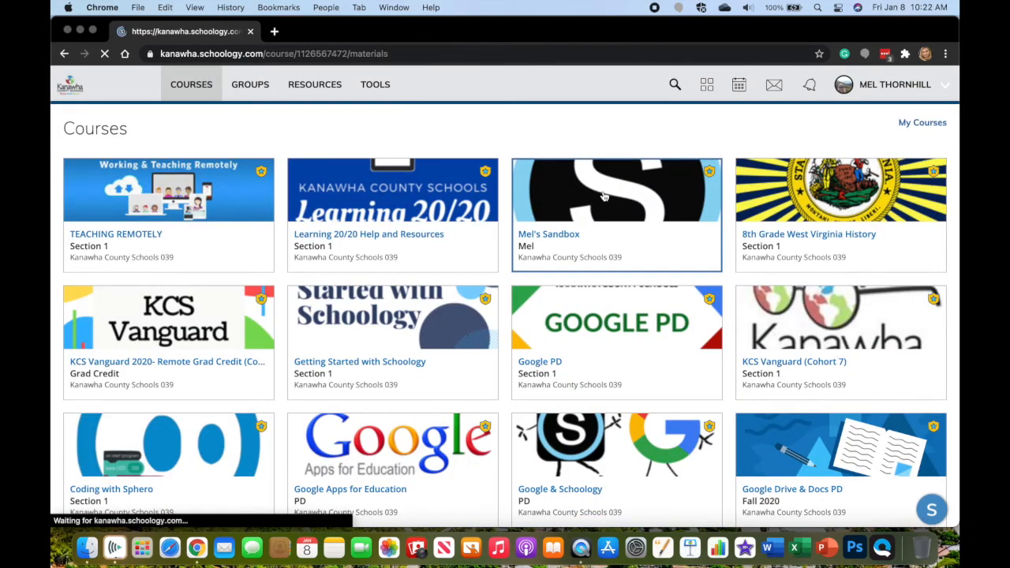
{"action": "left_click", "coordinate": [608, 180]}
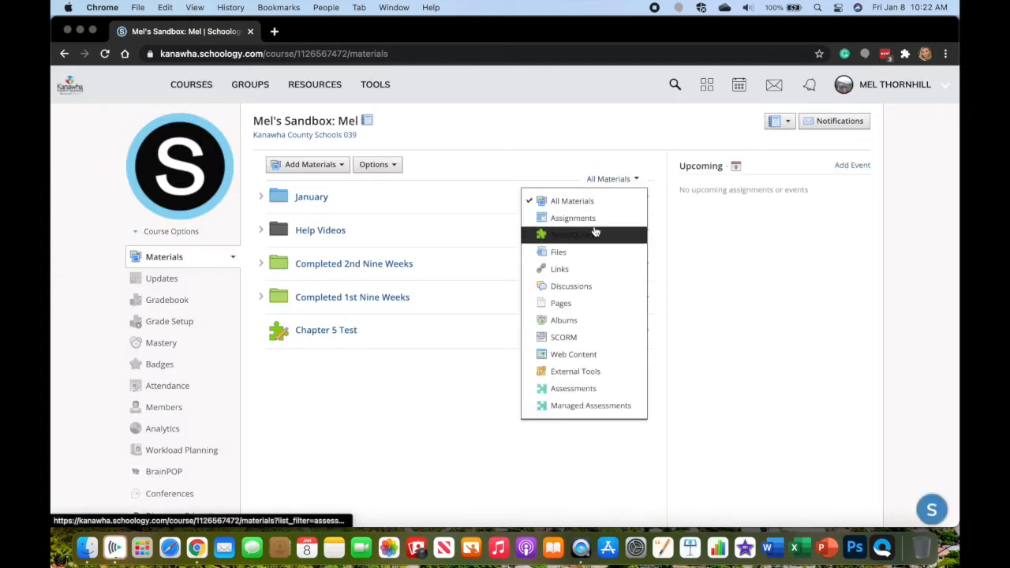
{"action": "left_click", "coordinate": [593, 234]}
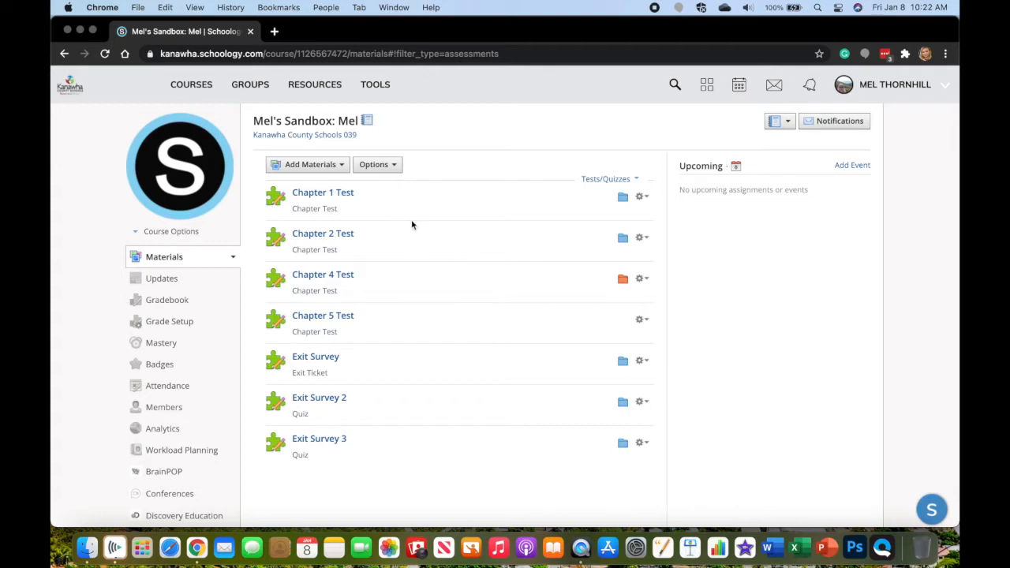
{"action": "left_click", "coordinate": [349, 235]}
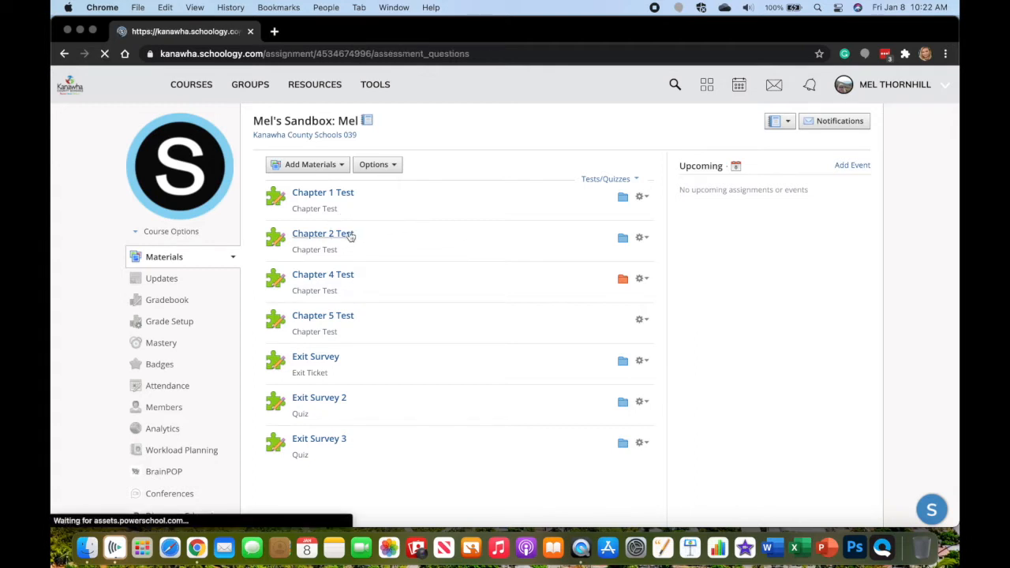
Add all Chapter 2 Test questions to a new question bank named Chapter 2 in the US History collection, with no folder
{"action": "left_click", "coordinate": [365, 225]}
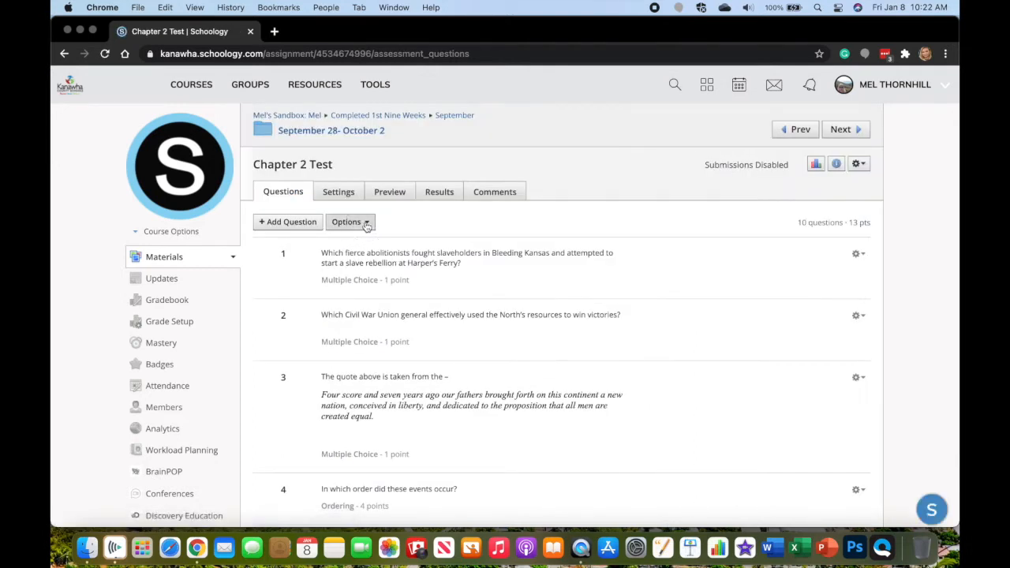
{"action": "left_click", "coordinate": [385, 244]}
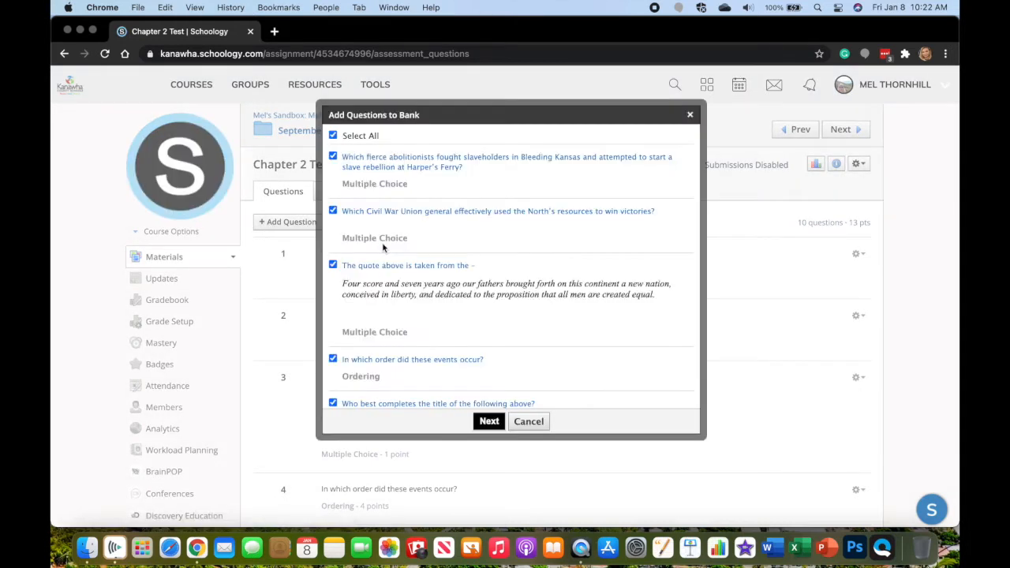
{"action": "left_click", "coordinate": [489, 423]}
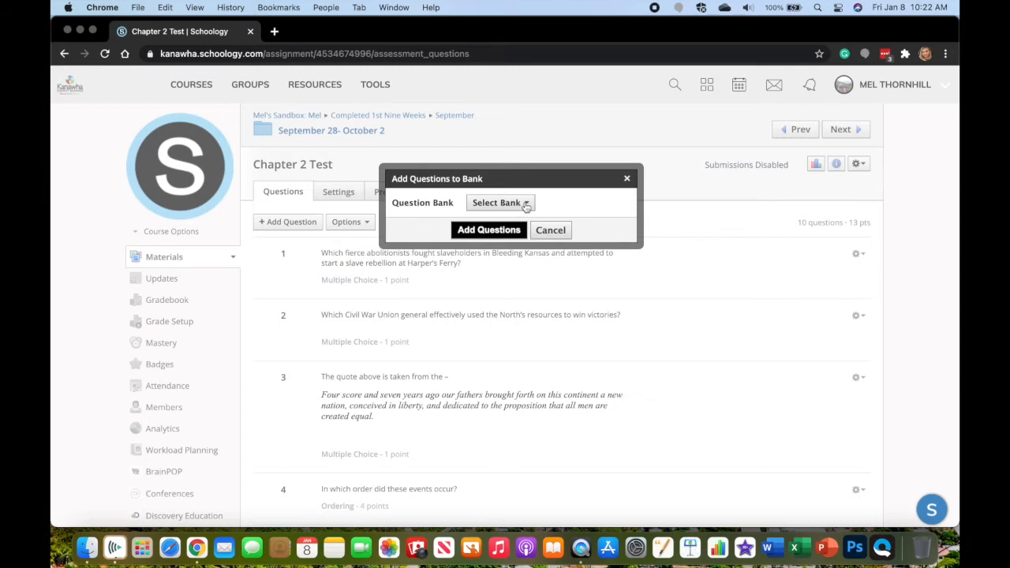
{"action": "left_click", "coordinate": [526, 206]}
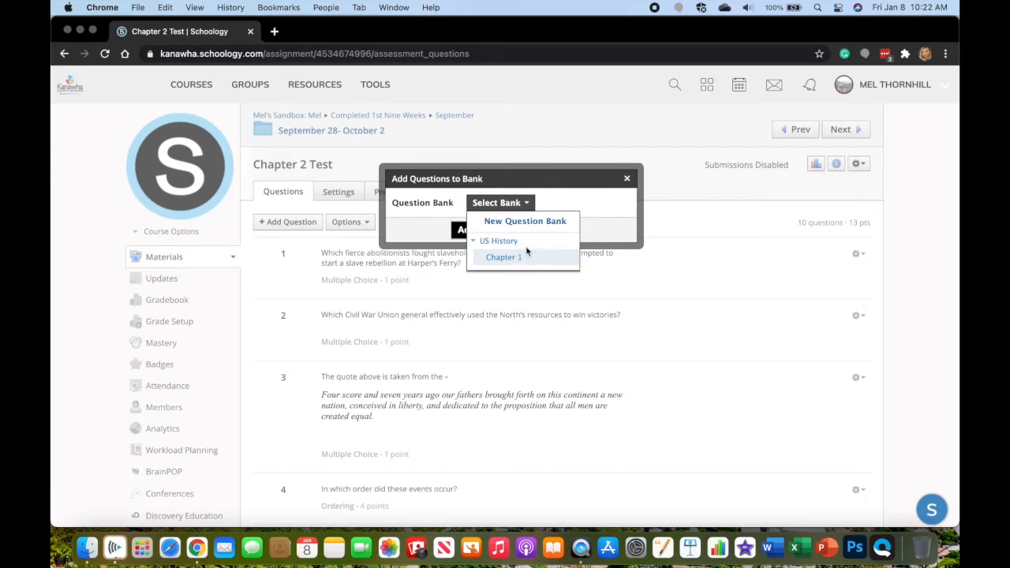
{"action": "left_click", "coordinate": [536, 228]}
{"action": "type", "text": "Chapter 2"}
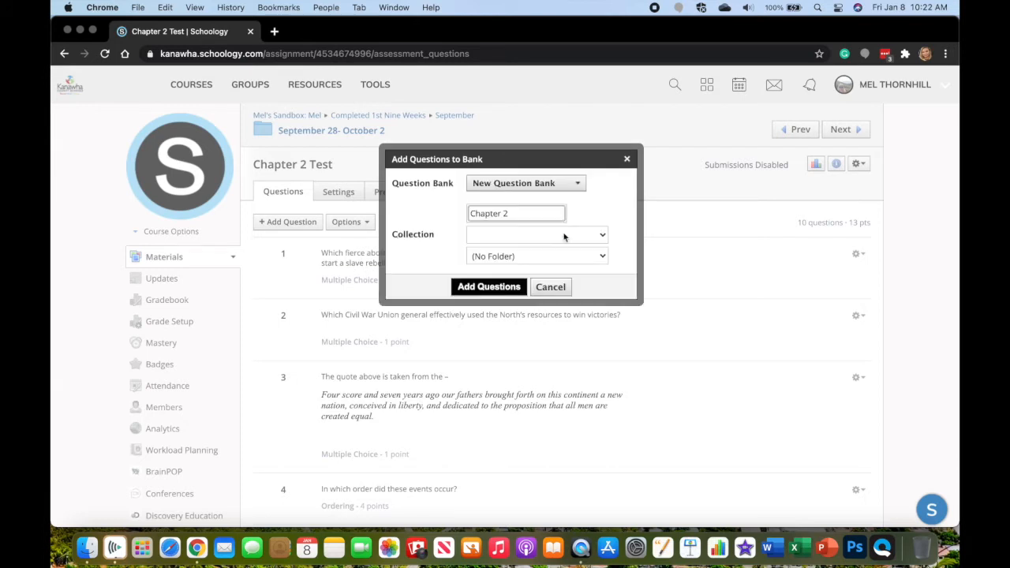
{"action": "left_click", "coordinate": [563, 234]}
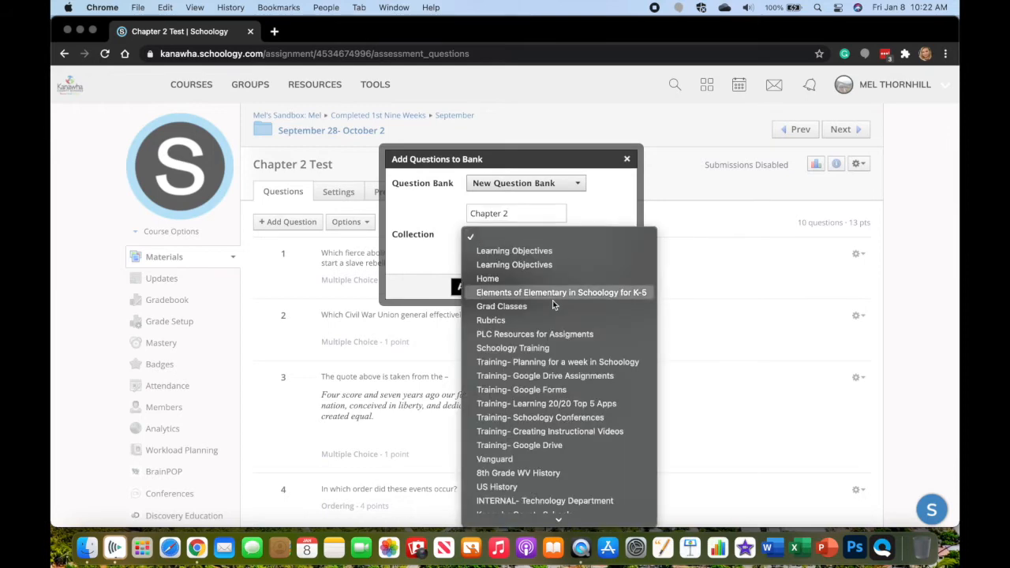
{"action": "scroll", "coordinate": [544, 436], "scroll_direction": "down", "scroll_amount": 1}
{"action": "scroll", "coordinate": [544, 436], "scroll_direction": "down", "scroll_amount": 3}
{"action": "left_click", "coordinate": [563, 325]}
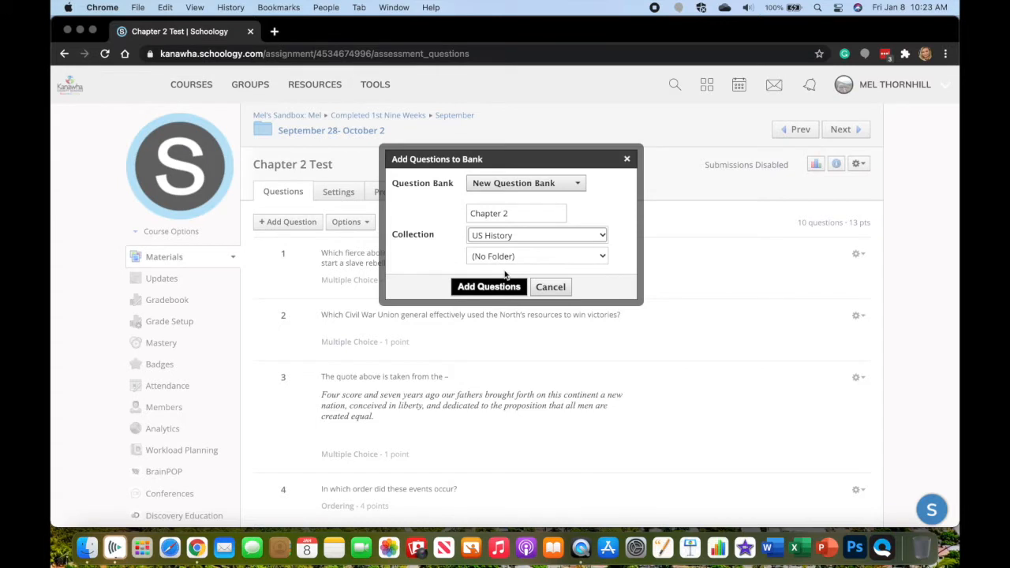
{"action": "left_click", "coordinate": [489, 287]}
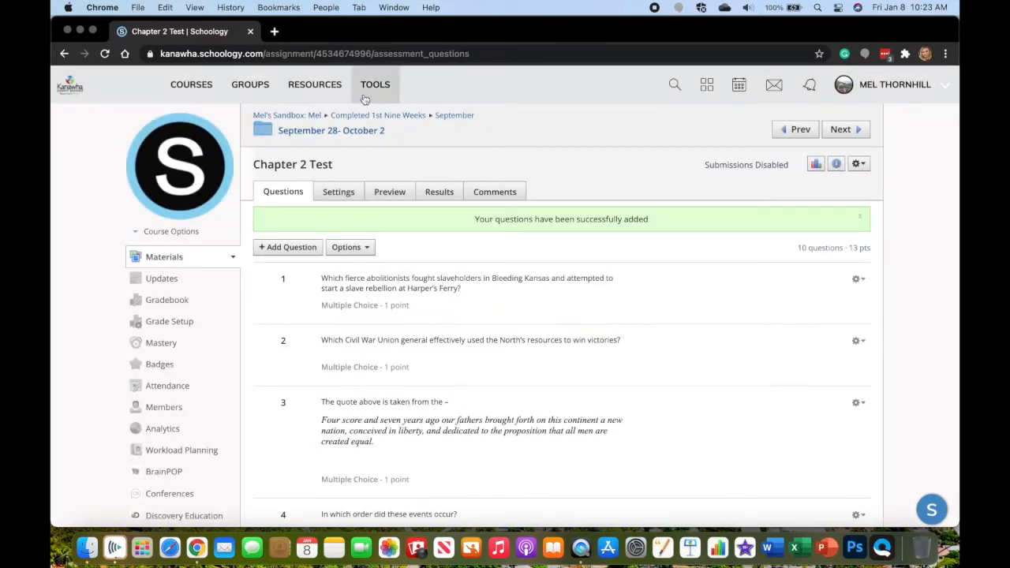
Open the Chapter 1 question bank in the US History collection of the resources and look through the question types that can be added
{"action": "left_click", "coordinate": [320, 87]}
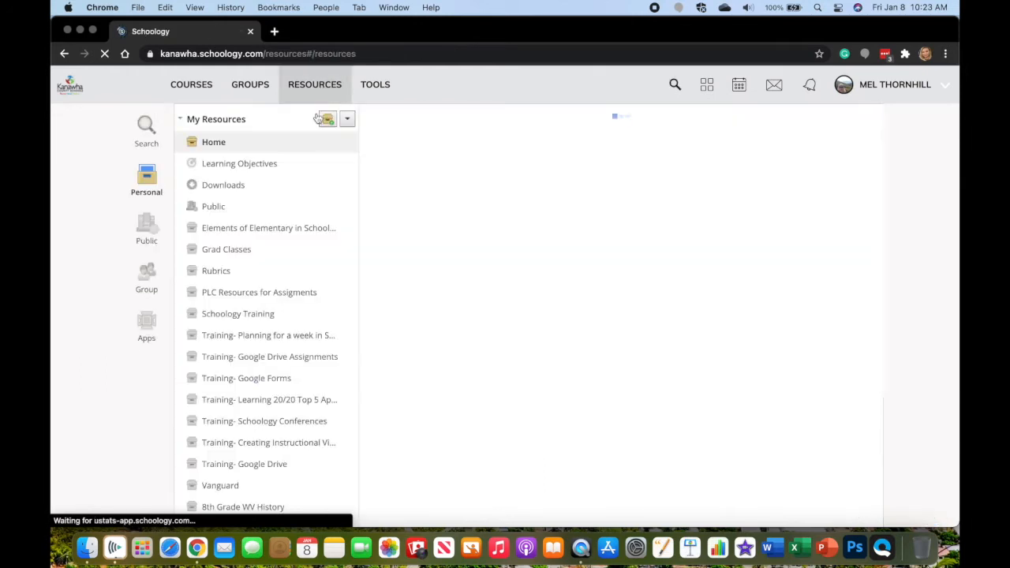
{"action": "scroll", "coordinate": [306, 285], "scroll_direction": "down", "scroll_amount": 1}
{"action": "left_click", "coordinate": [247, 454]}
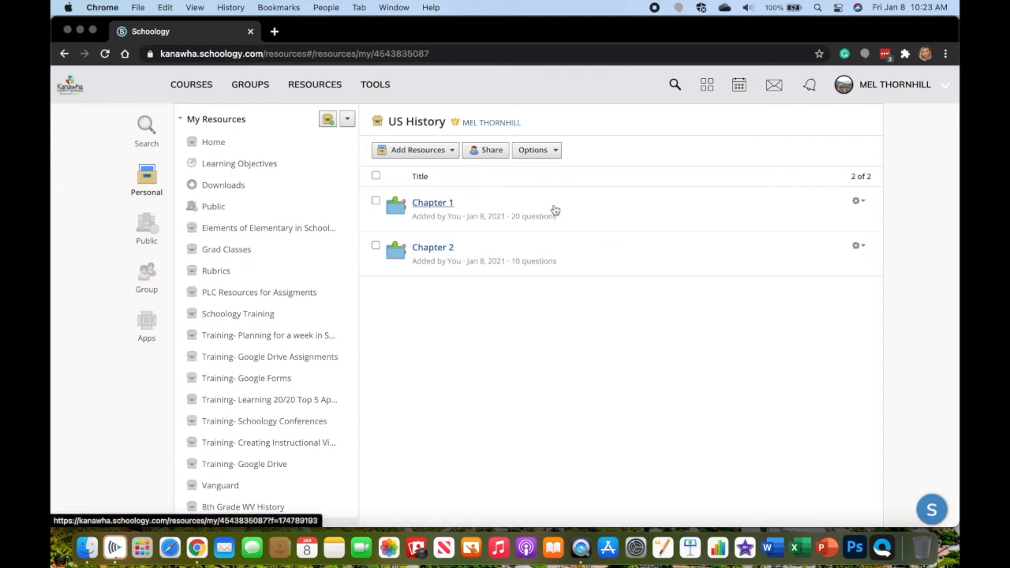
{"action": "left_click", "coordinate": [438, 206]}
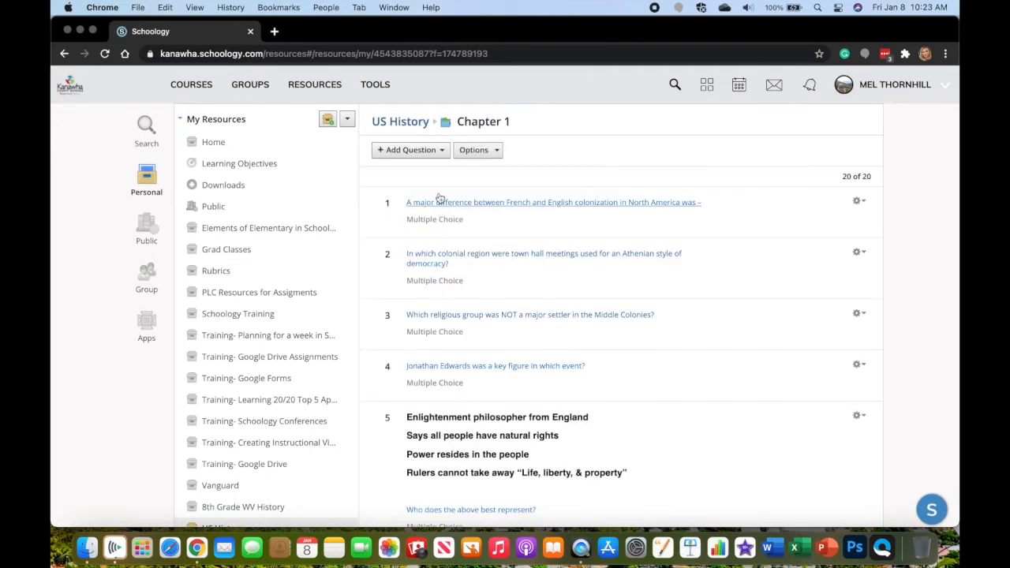
{"action": "left_click", "coordinate": [436, 152]}
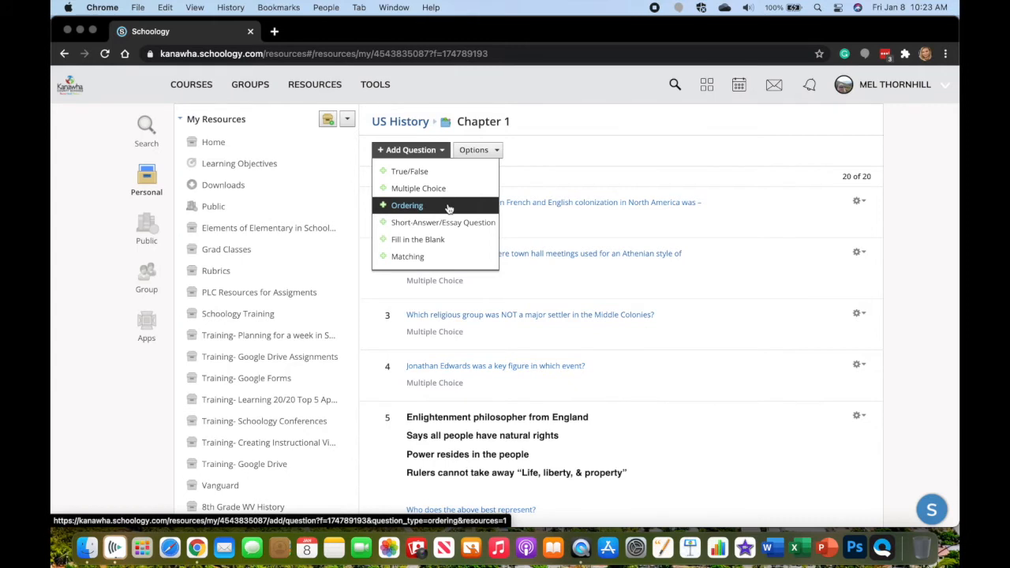
{"action": "left_click", "coordinate": [588, 158]}
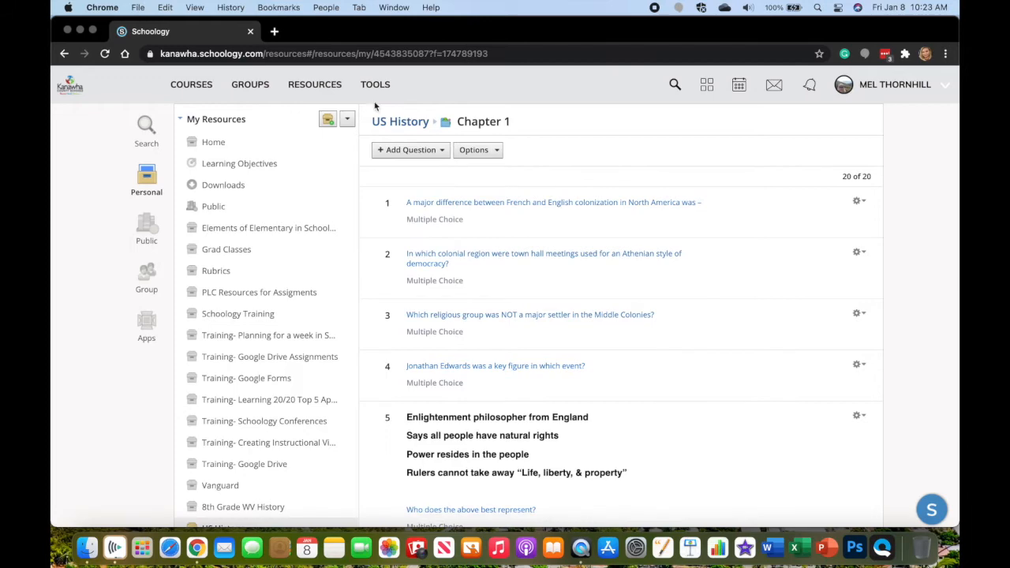
Return to the sandbox course and open the Chapter 4 Test from its tests and quizzes
{"action": "left_click", "coordinate": [194, 84]}
{"action": "left_click", "coordinate": [597, 237]}
{"action": "left_click", "coordinate": [345, 278]}
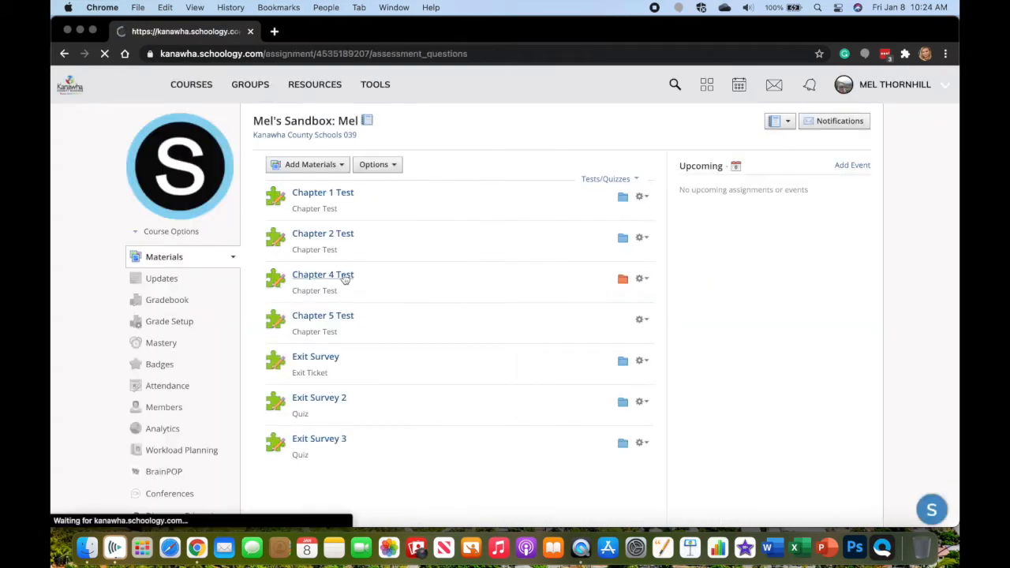
Add all Chapter 4 Test questions to a new question bank named Chapter 4 in the US History collection, with no folder
{"action": "left_click", "coordinate": [351, 222]}
{"action": "left_click", "coordinate": [364, 256]}
{"action": "left_click", "coordinate": [489, 421]}
{"action": "left_click", "coordinate": [501, 203]}
{"action": "left_click", "coordinate": [521, 224]}
{"action": "left_click", "coordinate": [516, 214]}
{"action": "type", "text": "Chapter 4"}
{"action": "left_click", "coordinate": [528, 235]}
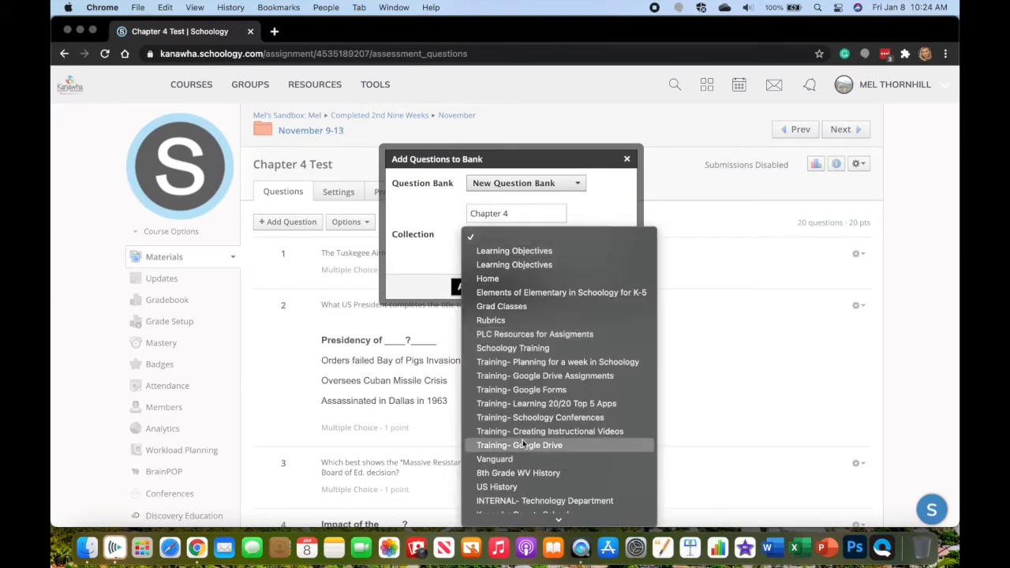
{"action": "left_click", "coordinate": [505, 487]}
{"action": "left_click", "coordinate": [494, 286]}
Open the sandbox course's Chapter 5 Test and add its questions to a new question bank named Chapter 5 in the US History collection
{"action": "left_click", "coordinate": [292, 116]}
{"action": "left_click", "coordinate": [326, 330]}
{"action": "left_click", "coordinate": [366, 197]}
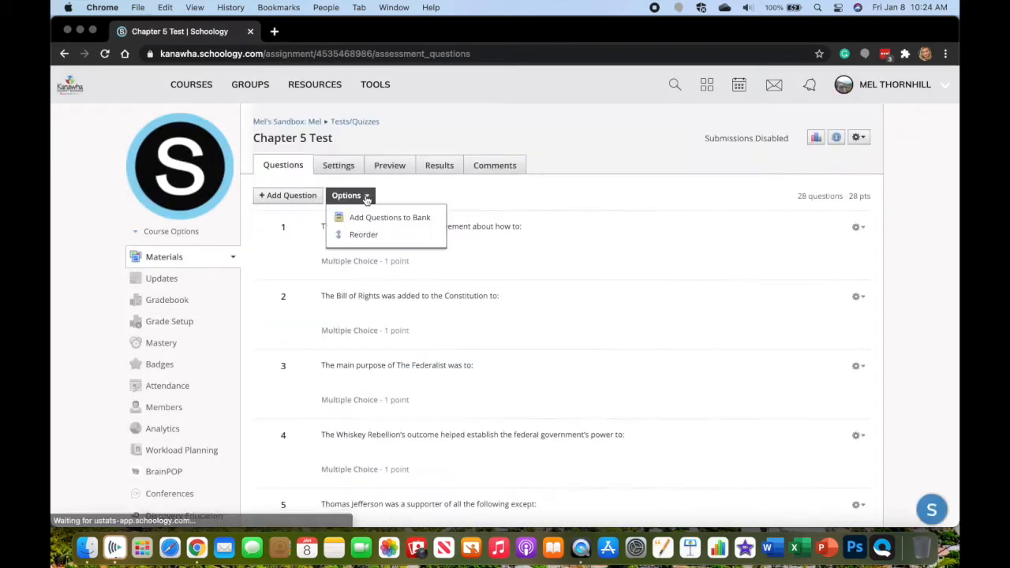
{"action": "left_click", "coordinate": [389, 217]}
{"action": "left_click", "coordinate": [500, 203]}
{"action": "left_click", "coordinate": [514, 220]}
{"action": "left_click", "coordinate": [516, 214]}
{"action": "type", "text": "Chapter 5"}
{"action": "left_click", "coordinate": [537, 235]}
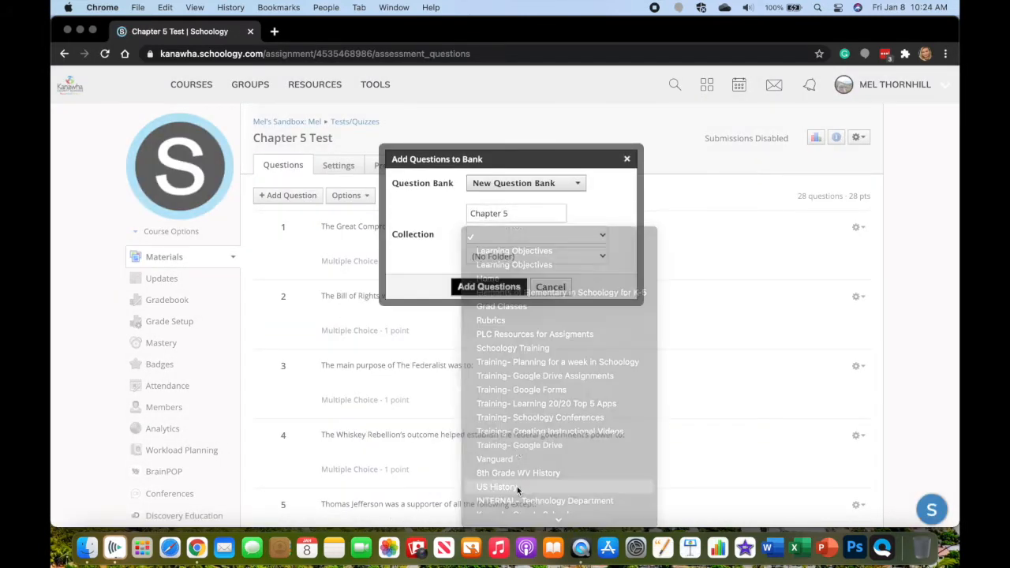
{"action": "left_click", "coordinate": [518, 487]}
{"action": "left_click", "coordinate": [495, 287]}
Create a test named Semester Final in the sandbox course, due 1/15/21 at 11:59PM, in the Chapter Test category
{"action": "left_click", "coordinate": [270, 122]}
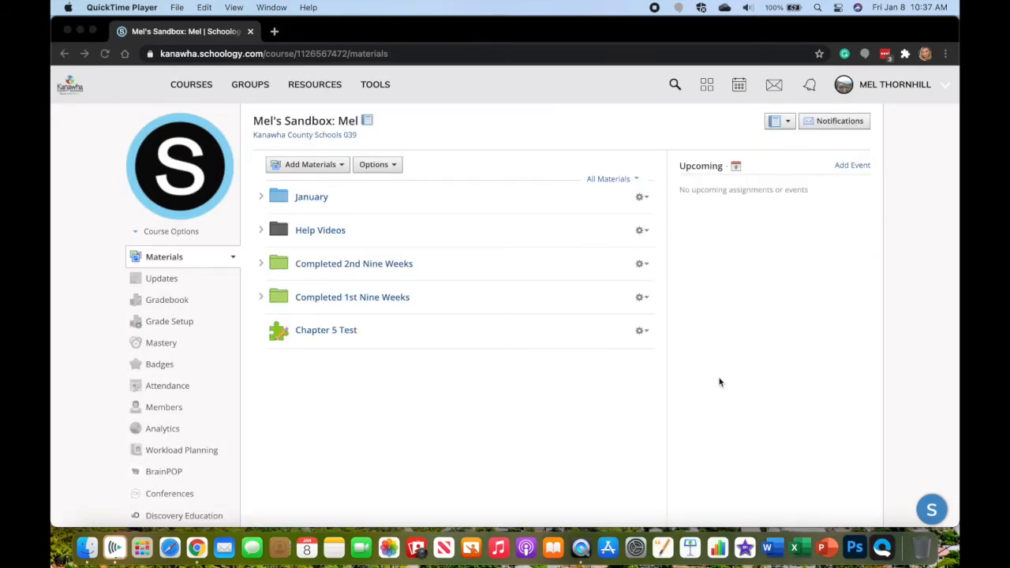
{"action": "left_click", "coordinate": [310, 164]}
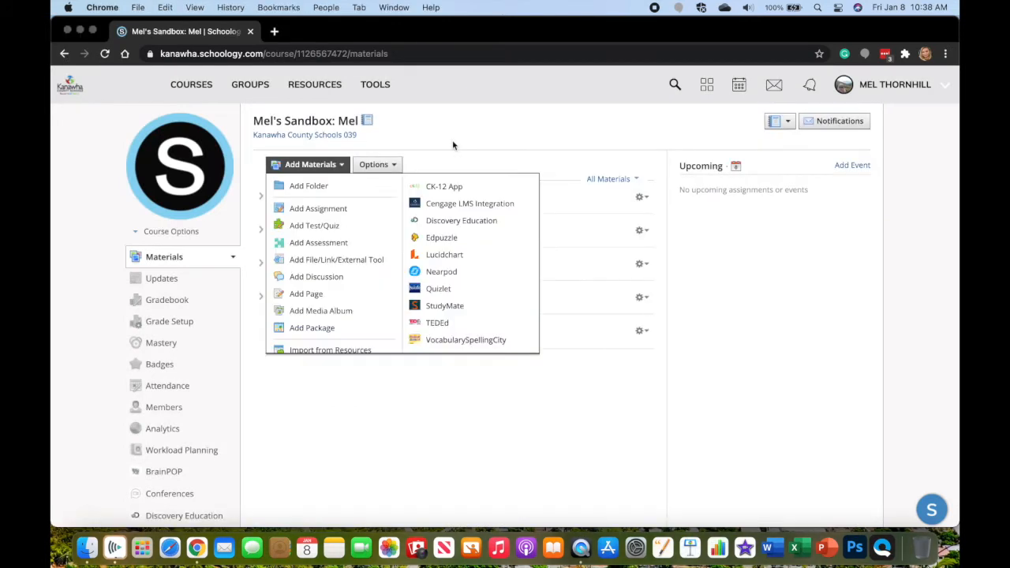
{"action": "left_click", "coordinate": [359, 225]}
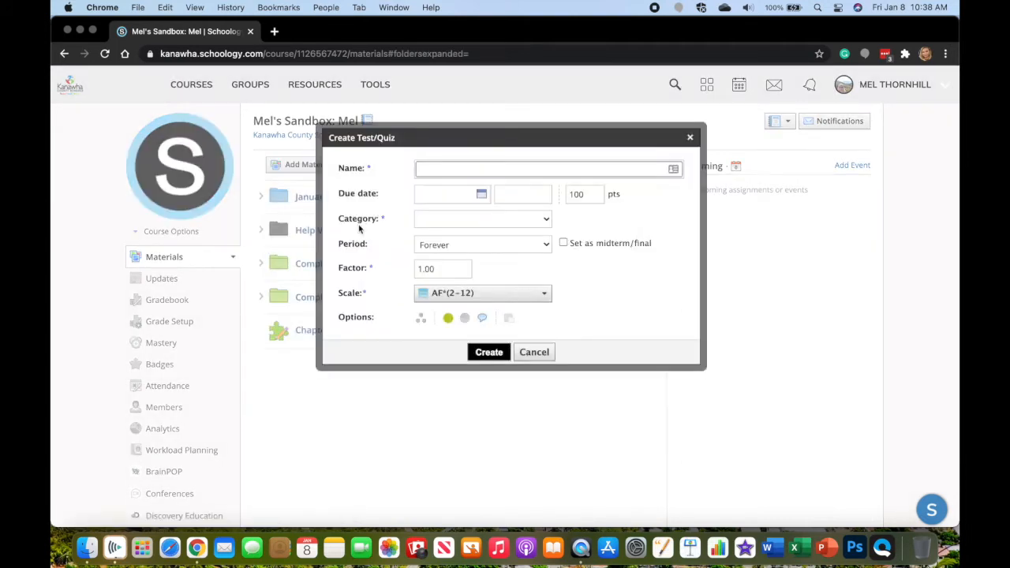
{"action": "type", "text": "Semester Final"}
{"action": "key", "text": "Tab"}
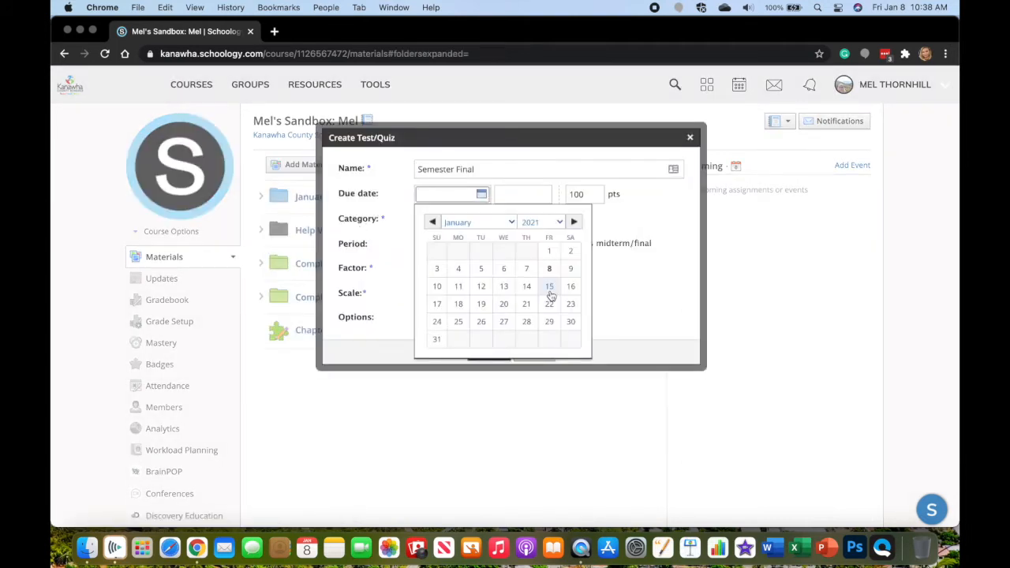
{"action": "left_click", "coordinate": [550, 289]}
{"action": "left_click", "coordinate": [541, 222]}
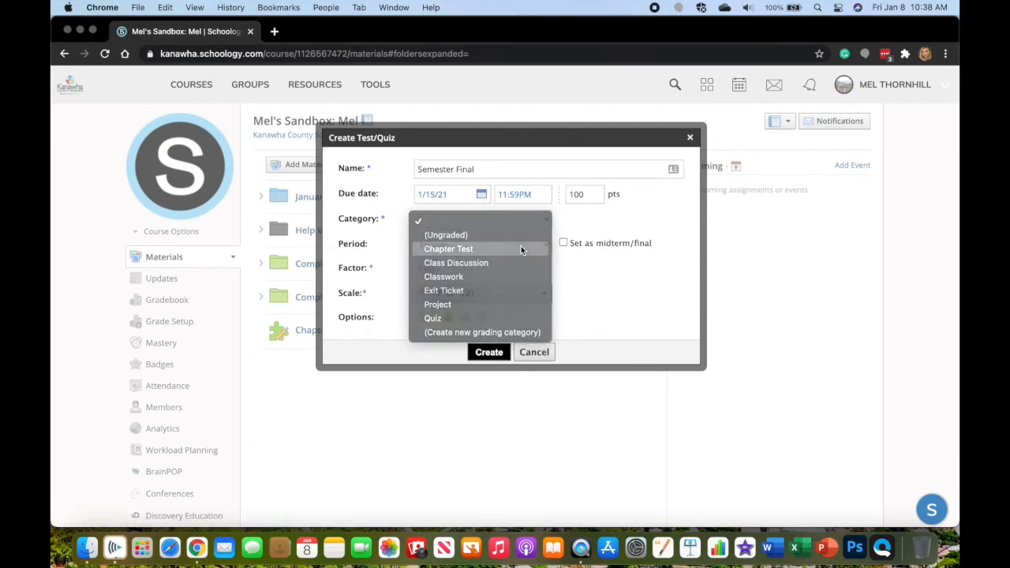
{"action": "left_click", "coordinate": [521, 248]}
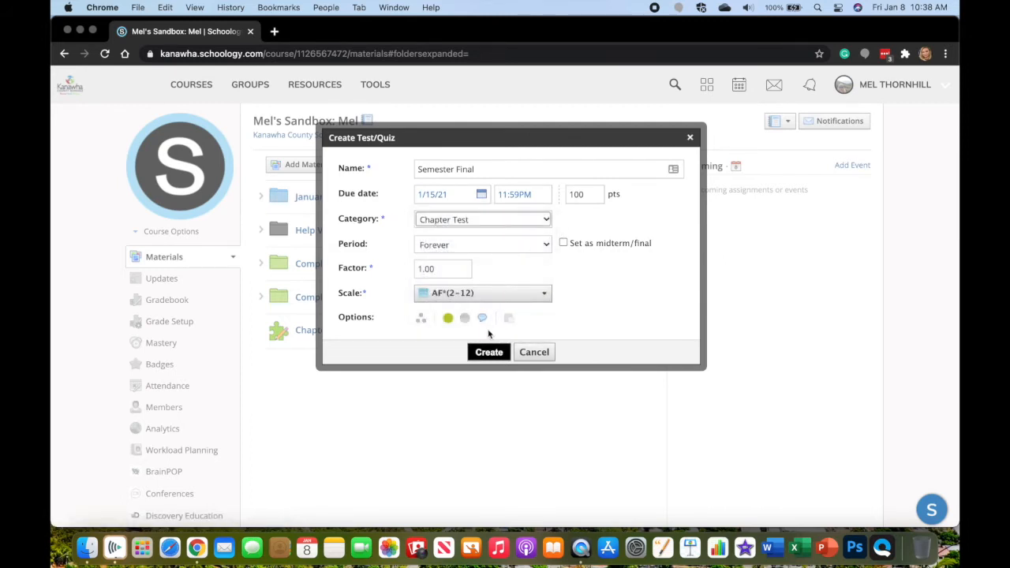
{"action": "left_click", "coordinate": [488, 355]}
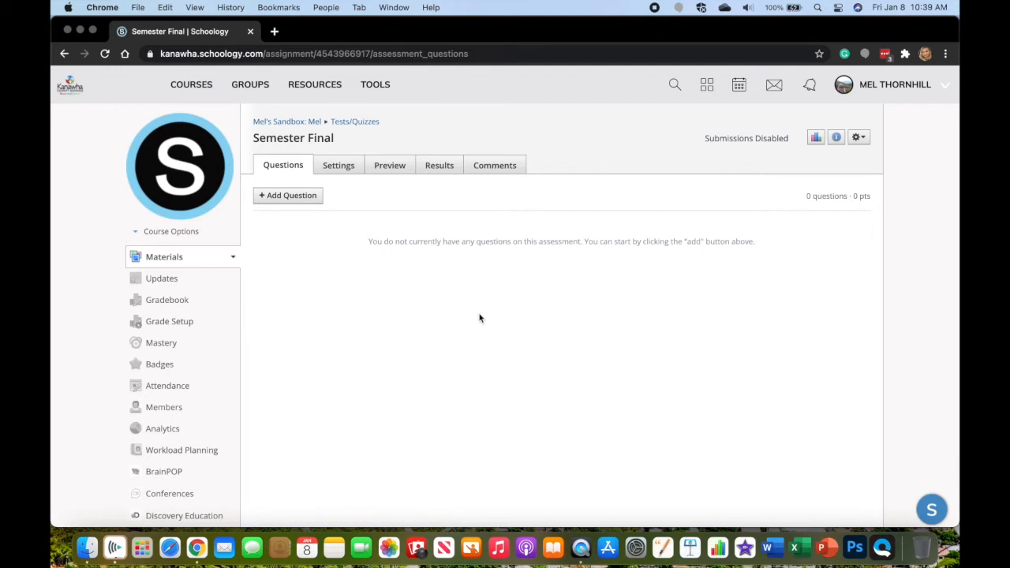
Import the individual question about colonial town hall meetings from US History's Chapter 1 bank into the Semester Final, worth 1 point
{"action": "left_click", "coordinate": [311, 199]}
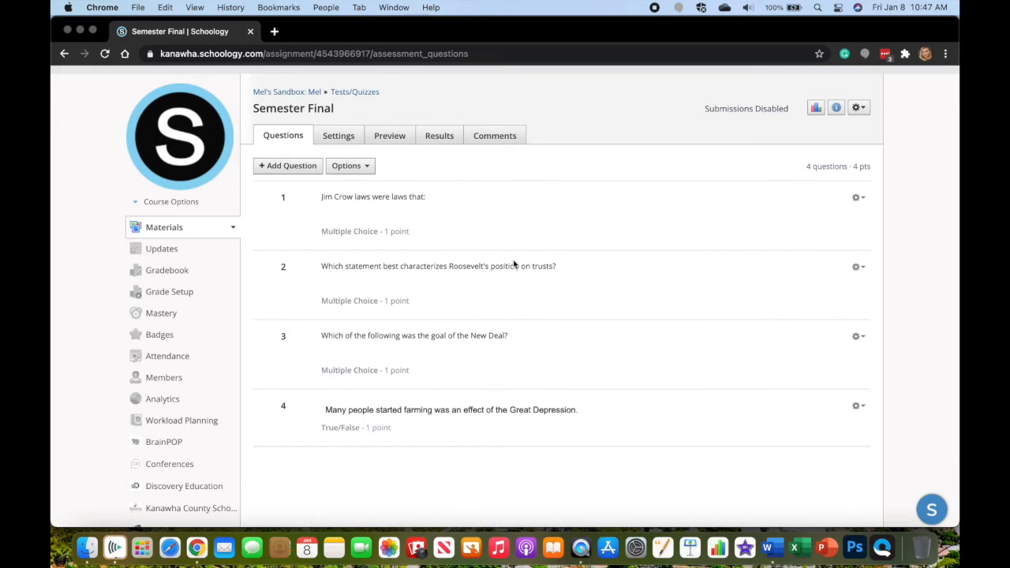
{"action": "left_click", "coordinate": [305, 167]}
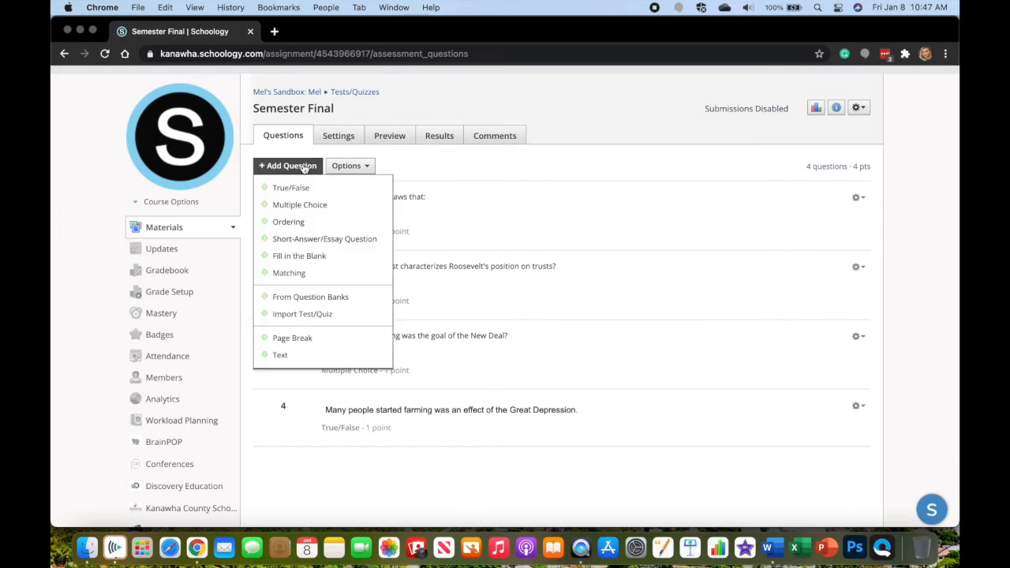
{"action": "left_click", "coordinate": [358, 300]}
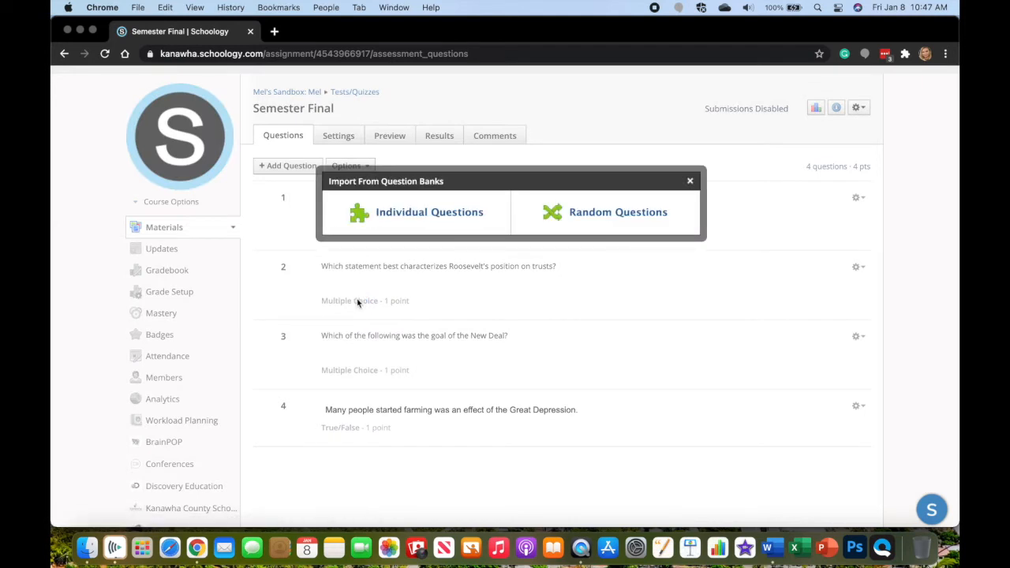
{"action": "left_click", "coordinate": [451, 219]}
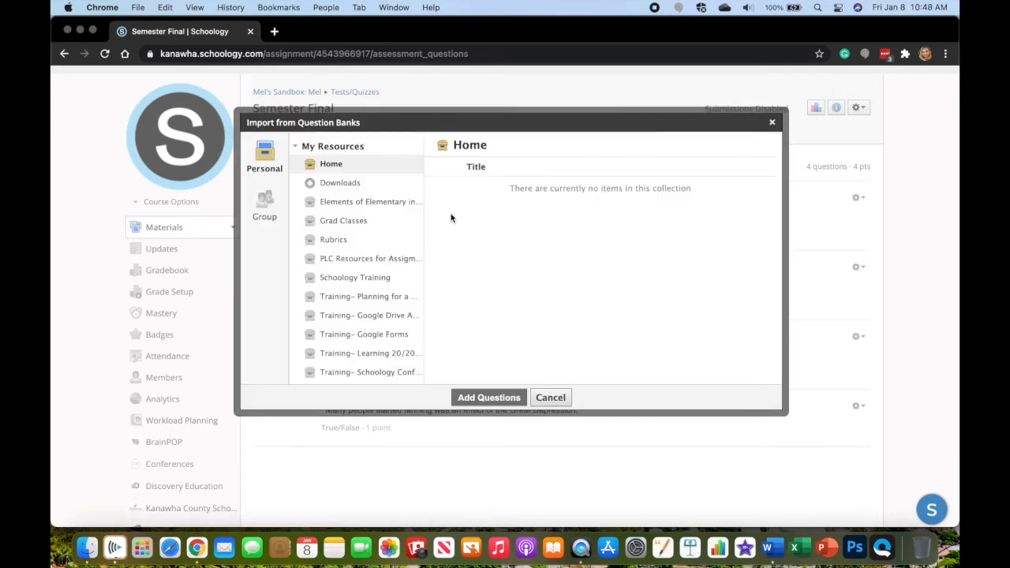
{"action": "scroll", "coordinate": [339, 335], "scroll_direction": "down", "scroll_amount": 5}
{"action": "left_click", "coordinate": [339, 328]}
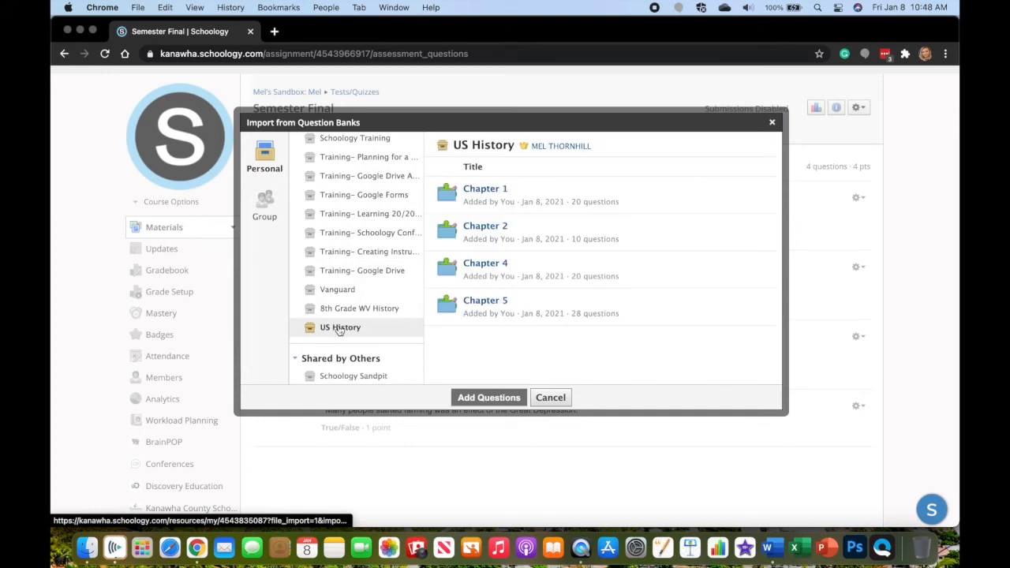
{"action": "left_click", "coordinate": [483, 191]}
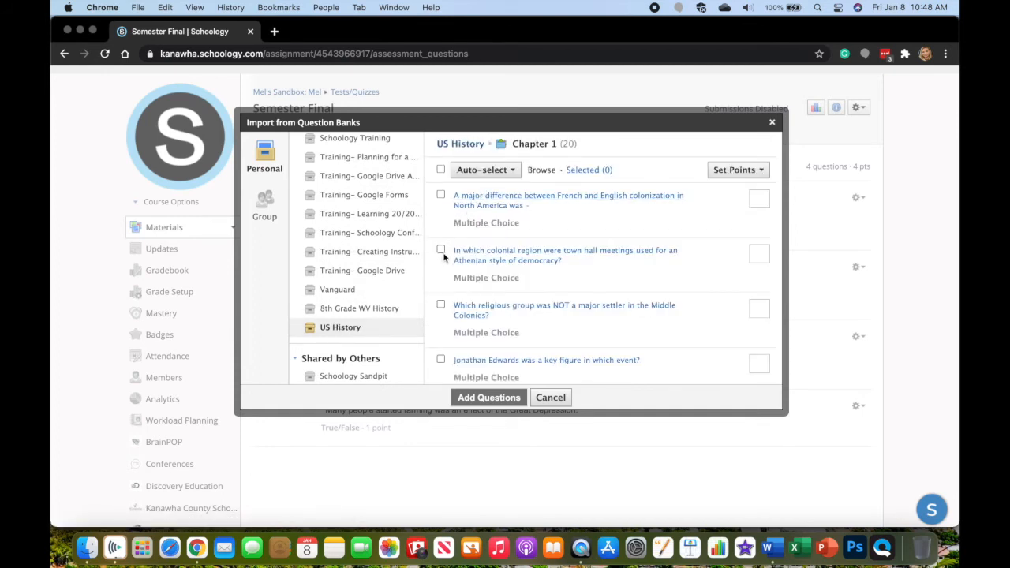
{"action": "left_click", "coordinate": [440, 249]}
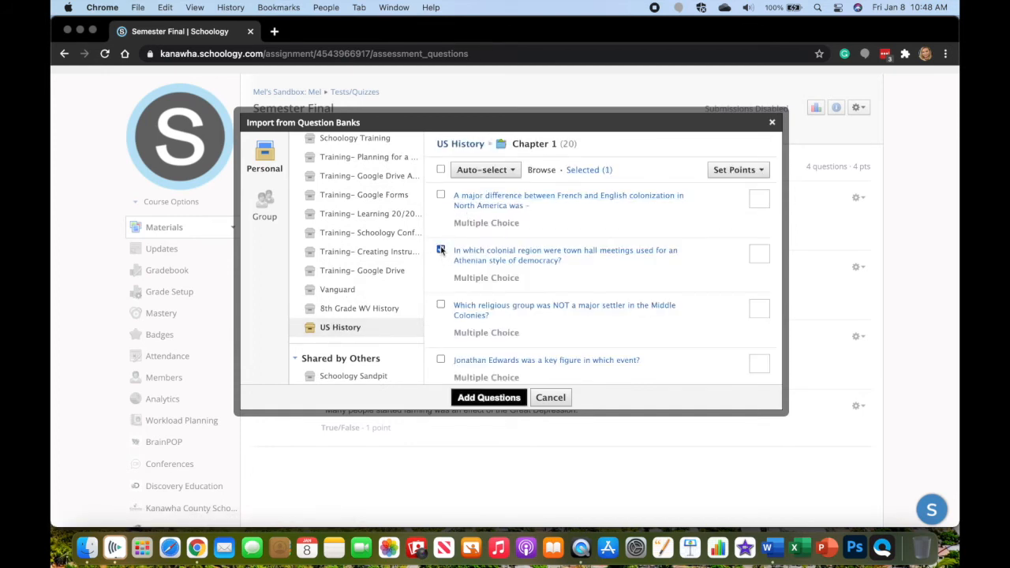
{"action": "left_click", "coordinate": [760, 255]}
{"action": "left_click", "coordinate": [490, 397]}
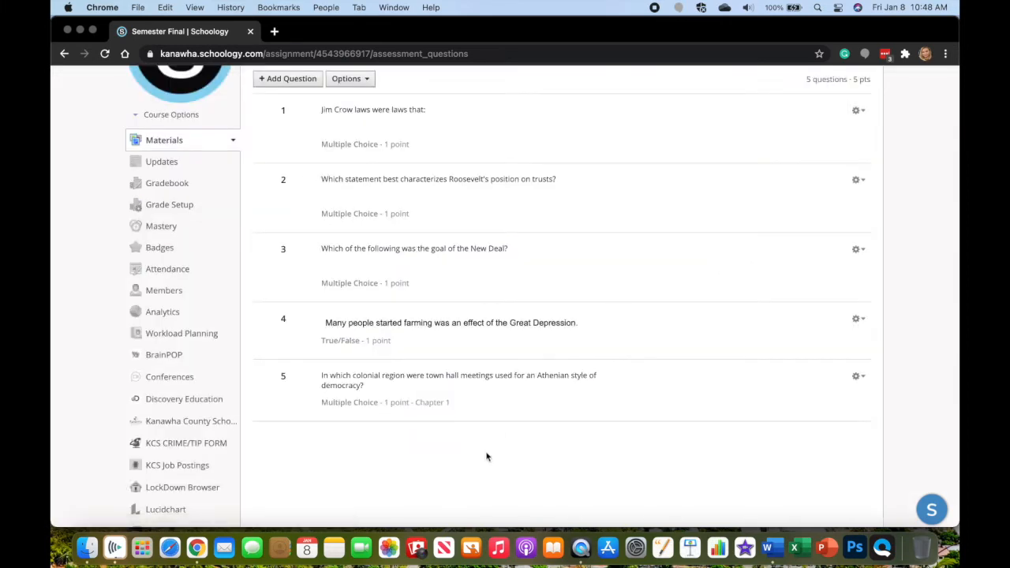
Add 5 random questions from US History's Chapter 1 question bank to the Semester Final, worth 1 point each
{"action": "scroll", "coordinate": [485, 456], "scroll_direction": "up", "scroll_amount": 2}
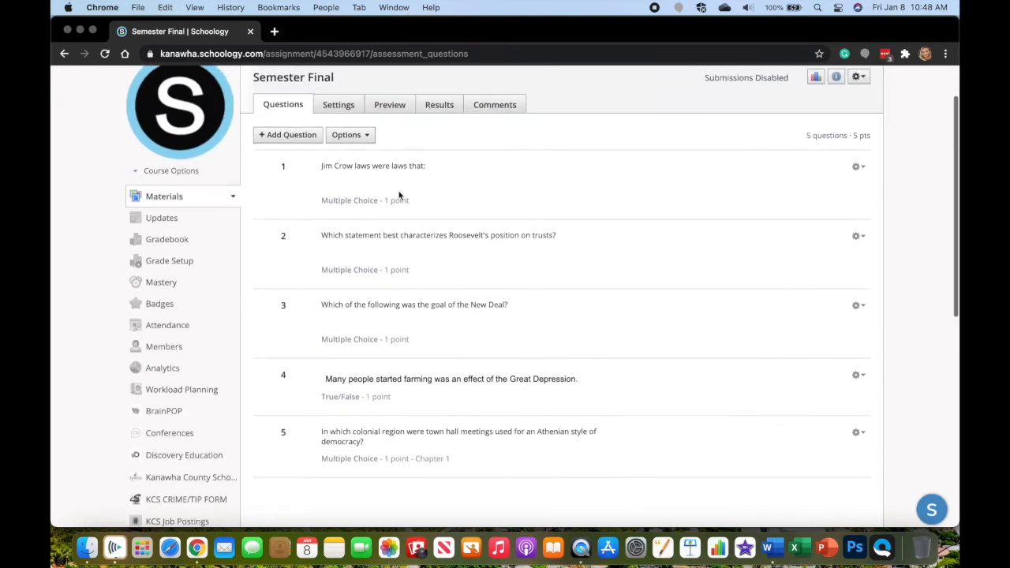
{"action": "left_click", "coordinate": [308, 138]}
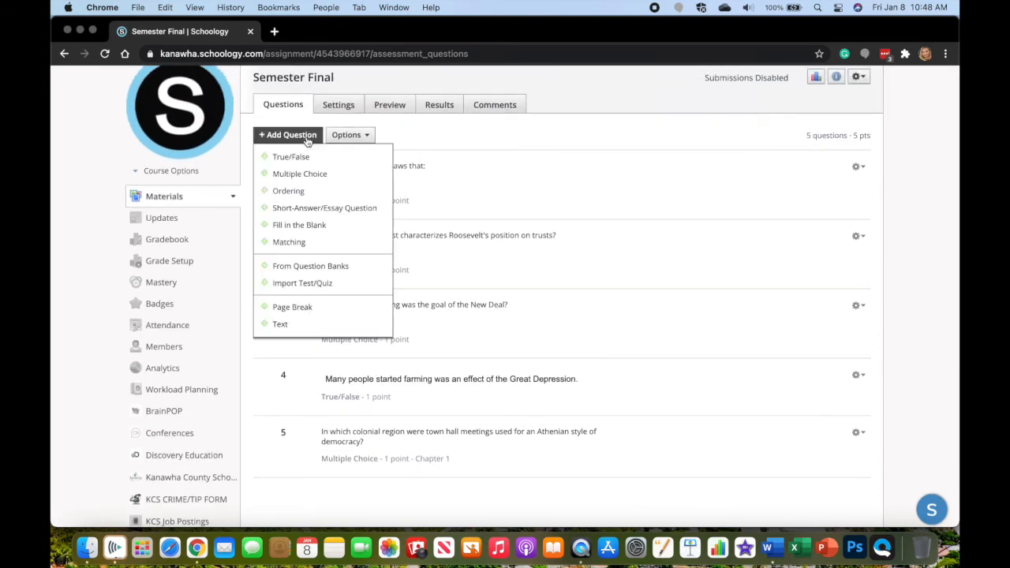
{"action": "left_click", "coordinate": [342, 267]}
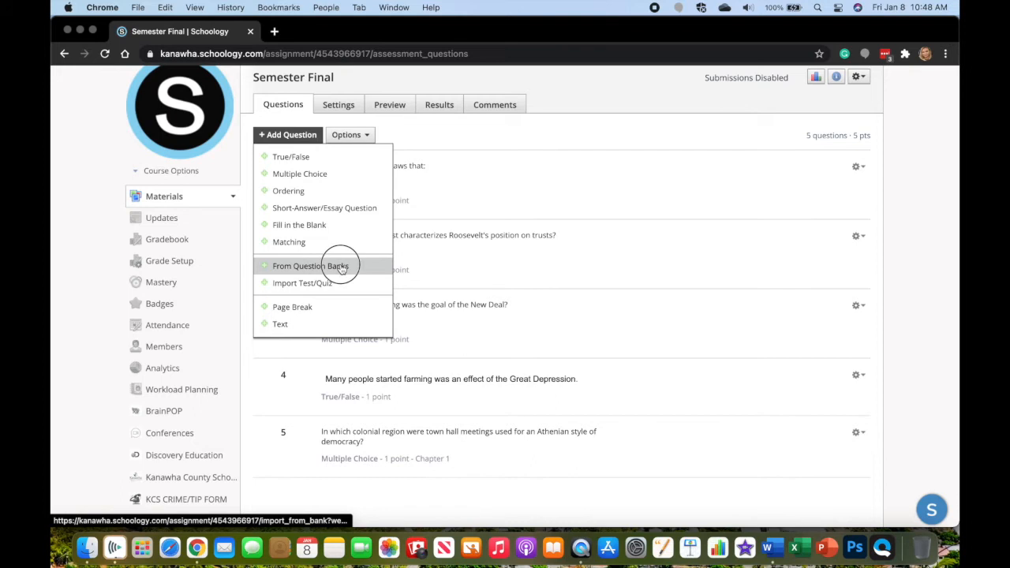
{"action": "left_click", "coordinate": [627, 216]}
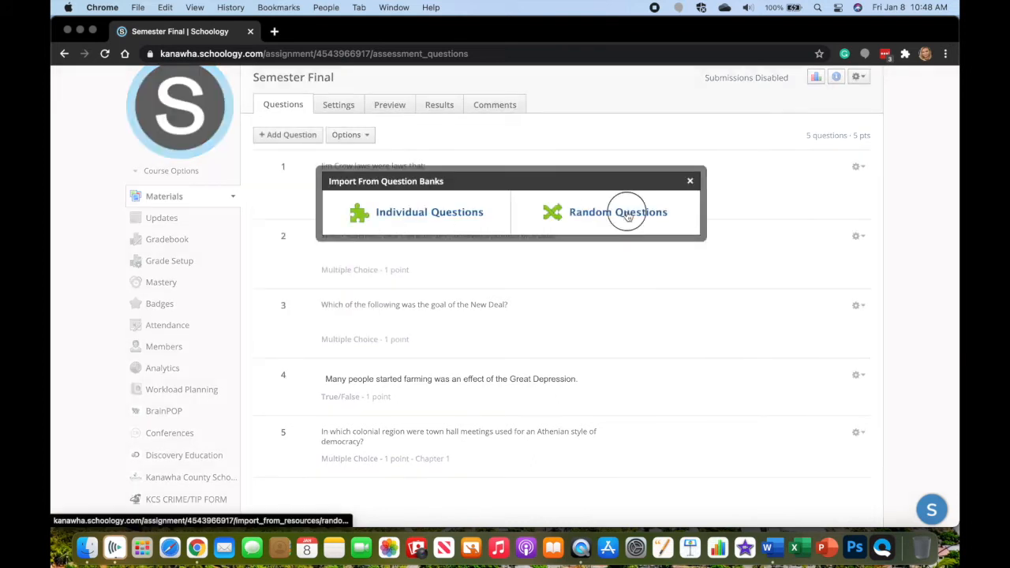
{"action": "left_click", "coordinate": [441, 189]}
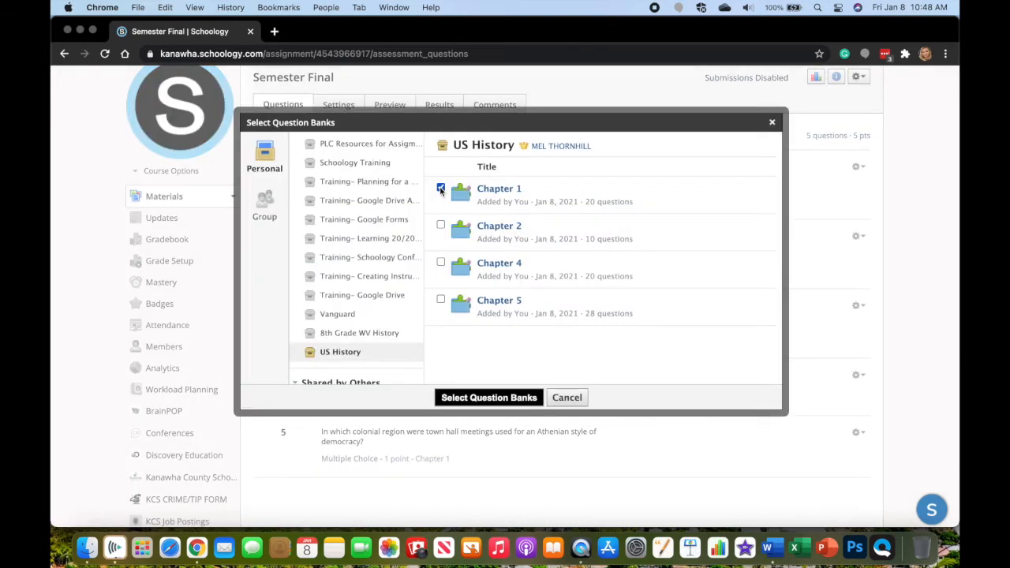
{"action": "left_click", "coordinate": [480, 399]}
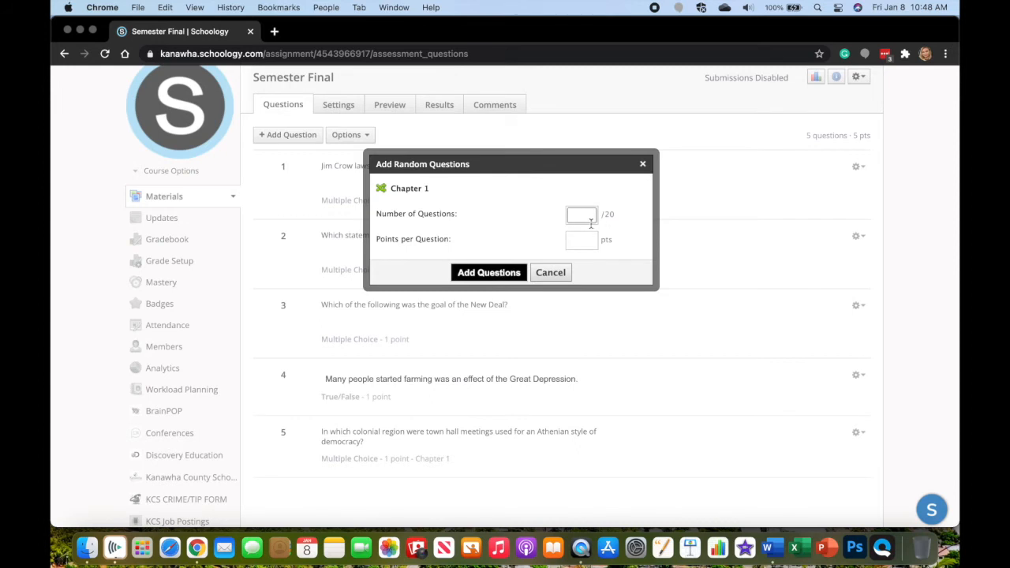
{"action": "type", "text": "5"}
{"action": "left_click", "coordinate": [583, 242]}
{"action": "type", "text": "1"}
{"action": "left_click", "coordinate": [490, 275]}
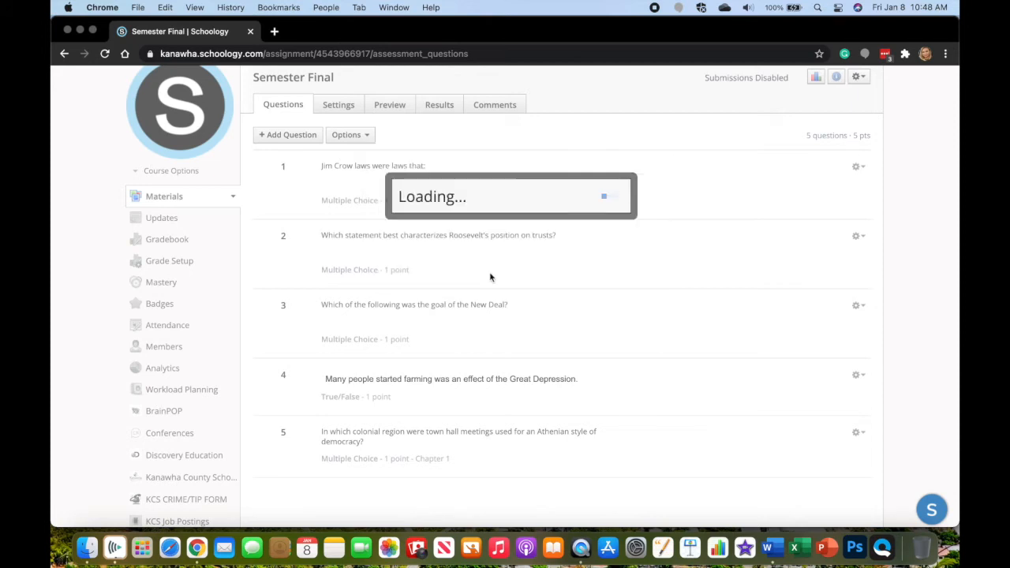
{"action": "scroll", "coordinate": [491, 278], "scroll_direction": "down", "scroll_amount": 2}
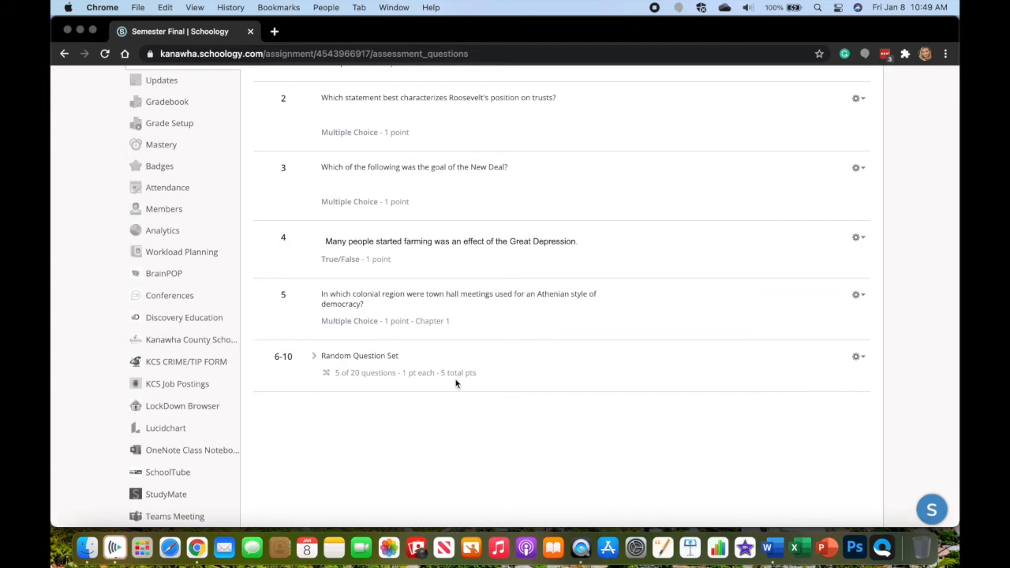
Add 8 random questions from US History's Chapter 2 question bank to the Semester Final, worth 1 point each
{"action": "scroll", "coordinate": [456, 383], "scroll_direction": "up", "scroll_amount": 3}
{"action": "left_click", "coordinate": [302, 111]}
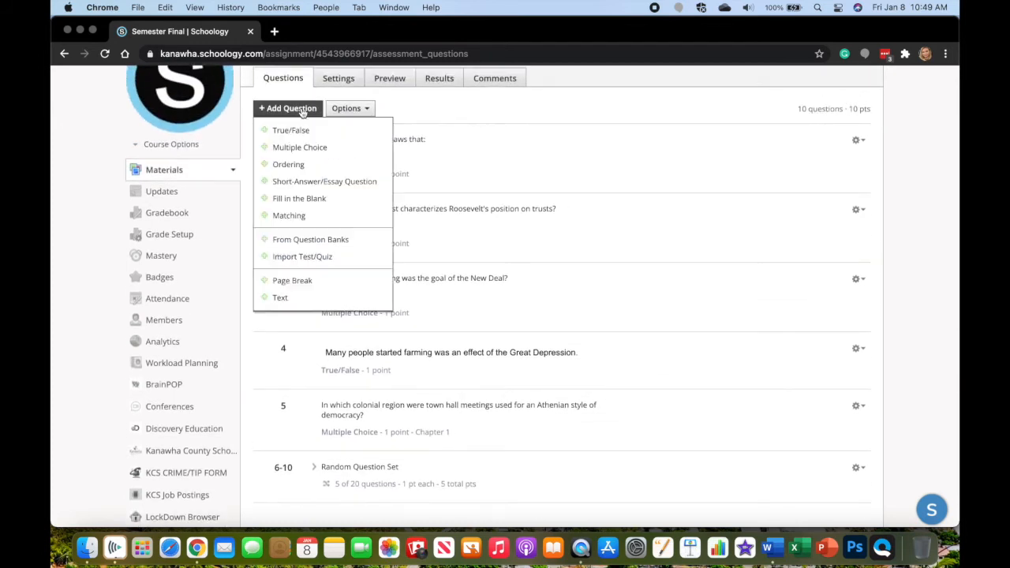
{"action": "left_click", "coordinate": [319, 240]}
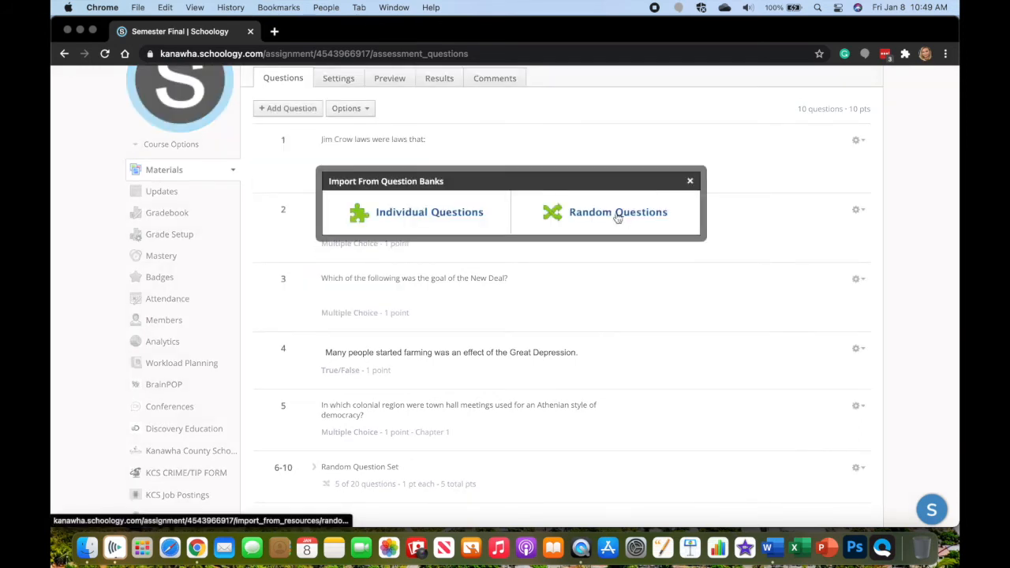
{"action": "left_click", "coordinate": [618, 213]}
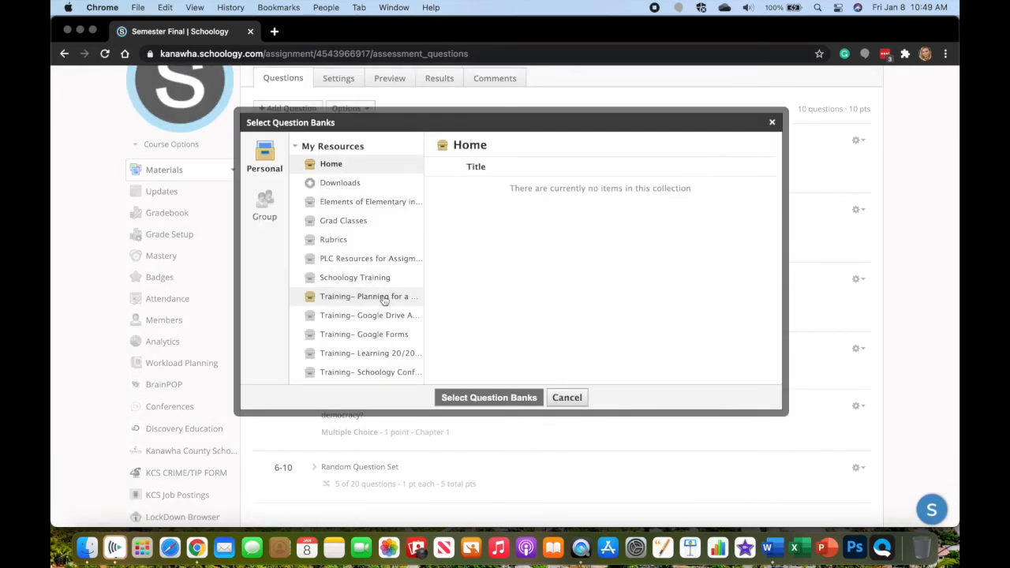
{"action": "scroll", "coordinate": [384, 300], "scroll_direction": "down", "scroll_amount": 3}
{"action": "left_click", "coordinate": [341, 334]}
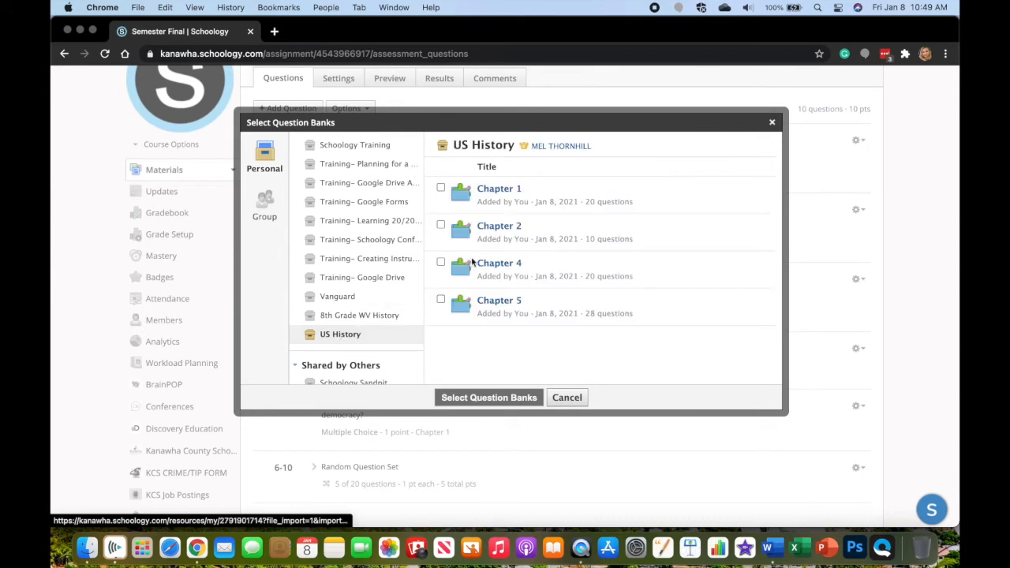
{"action": "left_click", "coordinate": [440, 225]}
{"action": "left_click", "coordinate": [511, 398]}
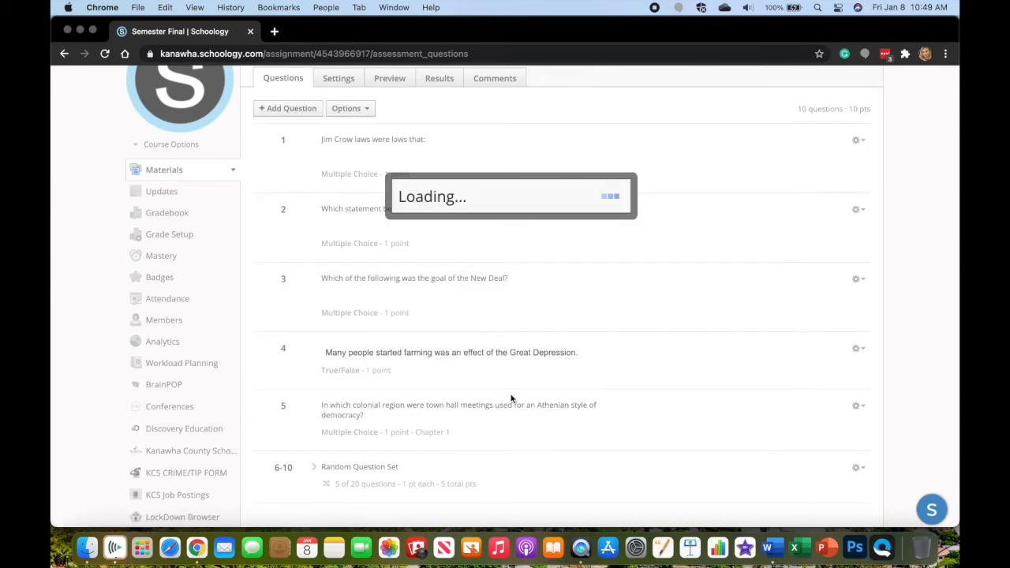
{"action": "type", "text": "8"}
{"action": "left_click", "coordinate": [576, 239]}
{"action": "type", "text": "1"}
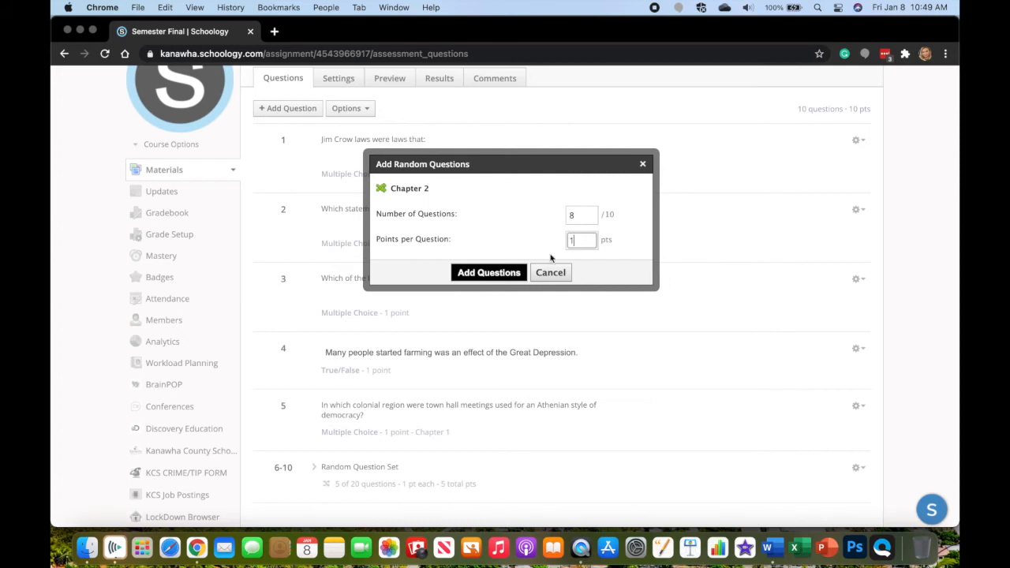
{"action": "left_click", "coordinate": [489, 272]}
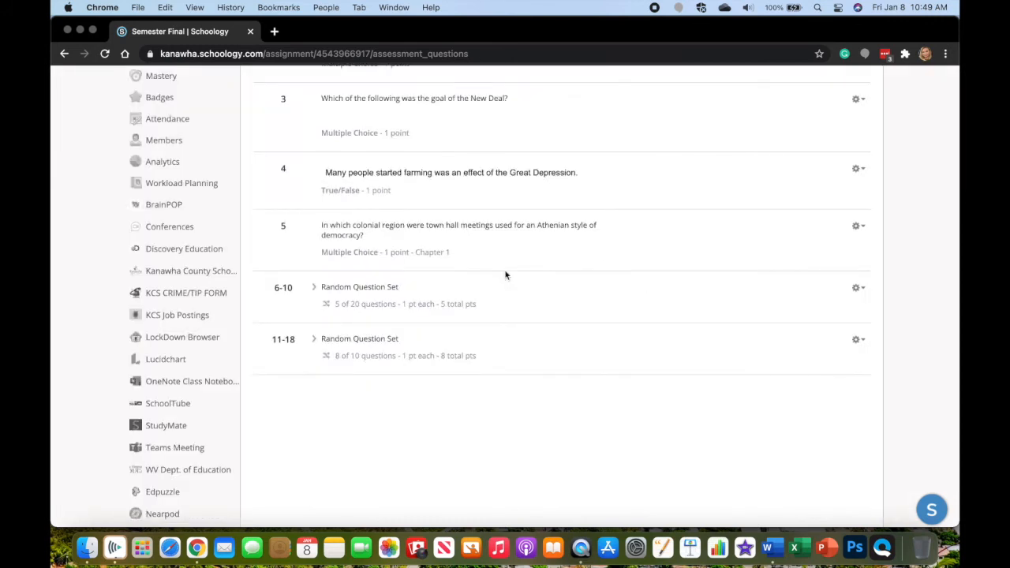
Select the Chapter 4 and Chapter 5 banks in US History as sources for another random question import
{"action": "scroll", "coordinate": [505, 274], "scroll_direction": "up", "scroll_amount": 3}
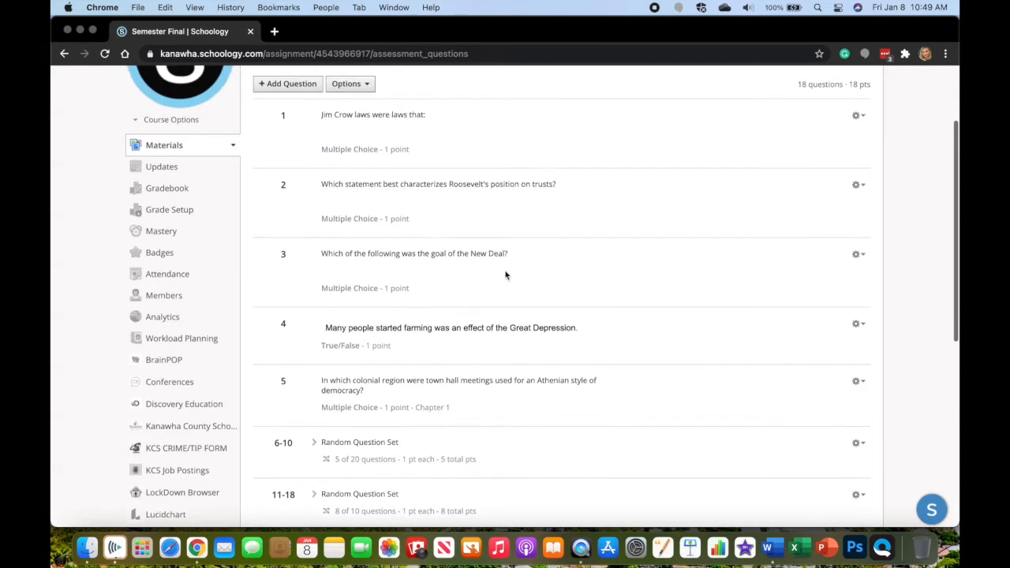
{"action": "left_click", "coordinate": [288, 110]}
{"action": "left_click", "coordinate": [347, 242]}
{"action": "left_click", "coordinate": [554, 220]}
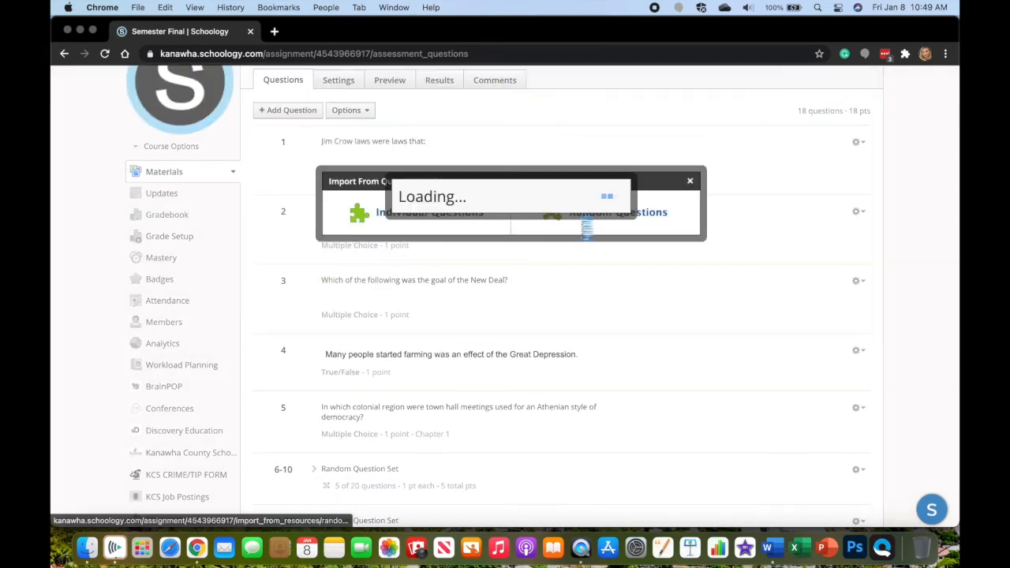
{"action": "scroll", "coordinate": [411, 315], "scroll_direction": "down", "scroll_amount": 5}
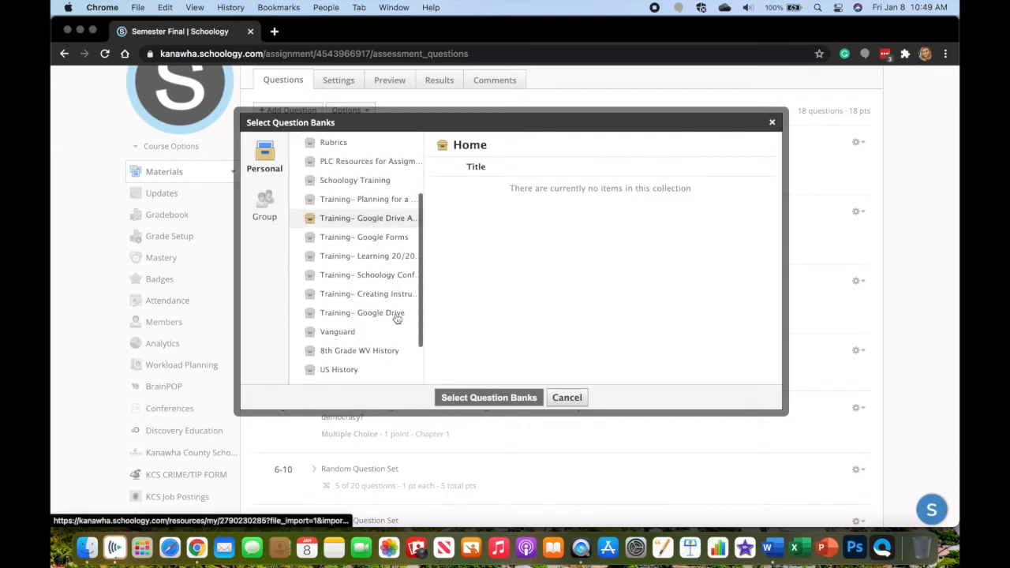
{"action": "left_click", "coordinate": [366, 343]}
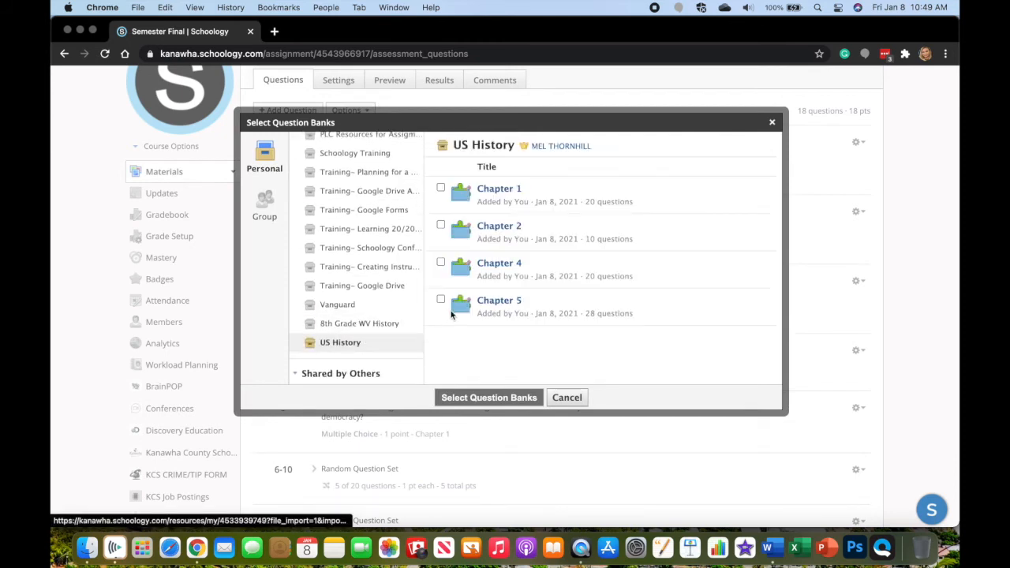
{"action": "left_click", "coordinate": [442, 299]}
{"action": "left_click", "coordinate": [440, 262]}
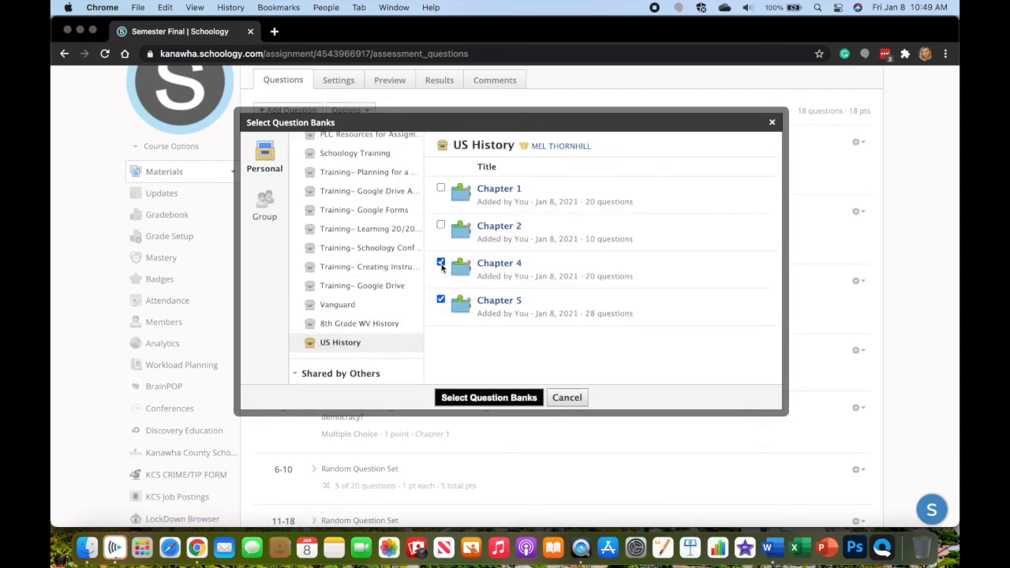
{"action": "left_click", "coordinate": [483, 400]}
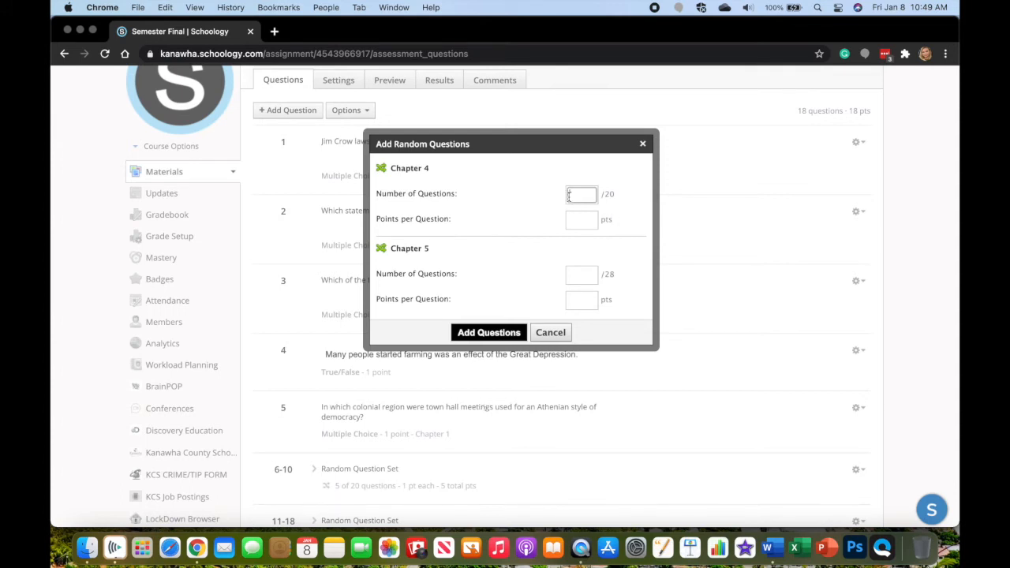
Add 13 random questions from Chapter 4 and 15 from Chapter 5, each worth 1 point
{"action": "type", "text": "13"}
{"action": "left_click", "coordinate": [576, 219]}
{"action": "type", "text": "1"}
{"action": "left_click", "coordinate": [582, 276]}
{"action": "type", "text": "15"}
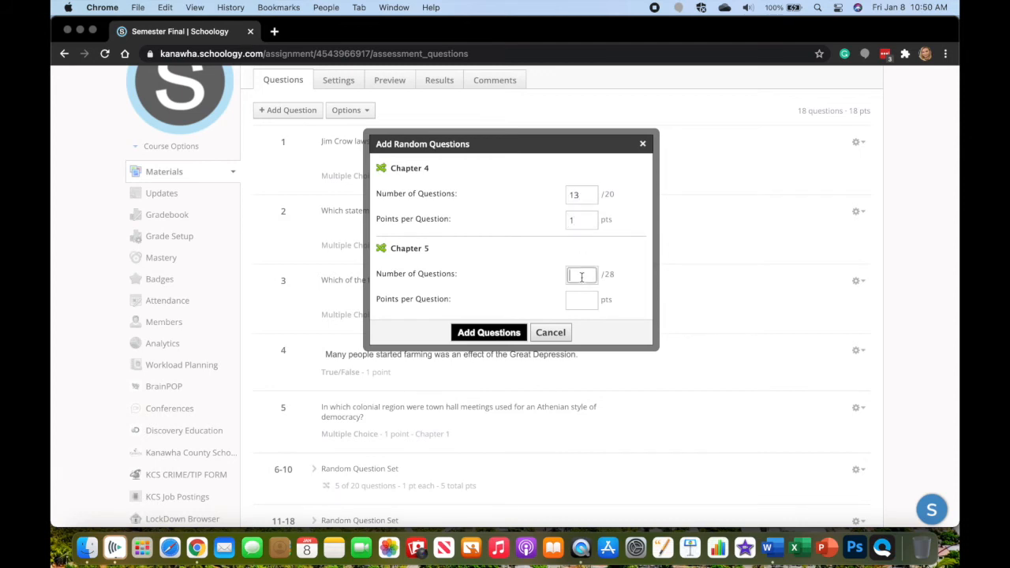
{"action": "left_click", "coordinate": [584, 299]}
{"action": "type", "text": "1"}
{"action": "left_click", "coordinate": [497, 333]}
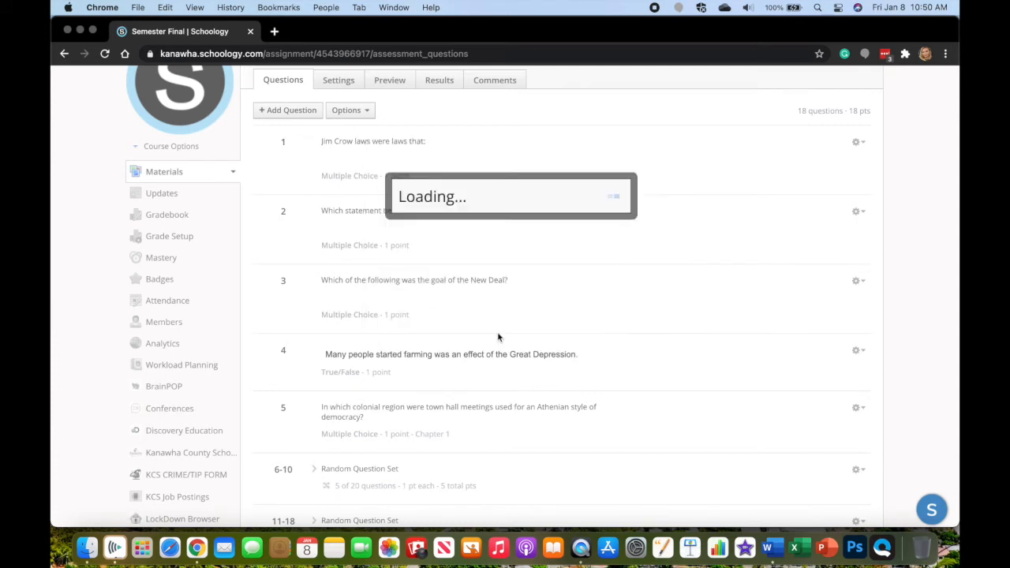
Review the Semester Final's full question list, including its individual questions and random question sets
{"action": "scroll", "coordinate": [493, 319], "scroll_direction": "down", "scroll_amount": 3}
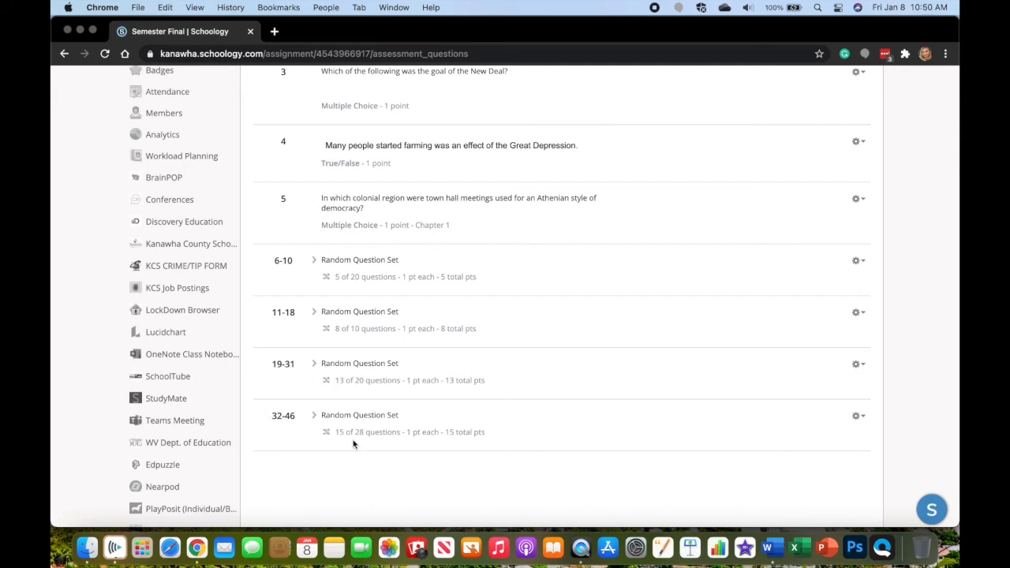
{"action": "scroll", "coordinate": [353, 442], "scroll_direction": "up", "scroll_amount": 5}
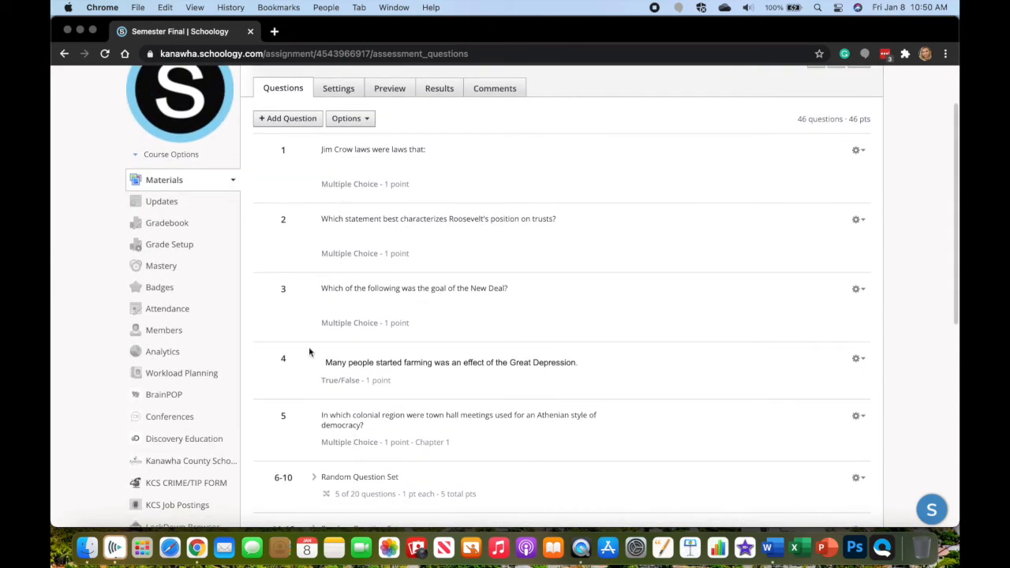
{"action": "scroll", "coordinate": [309, 347], "scroll_direction": "down", "scroll_amount": 5}
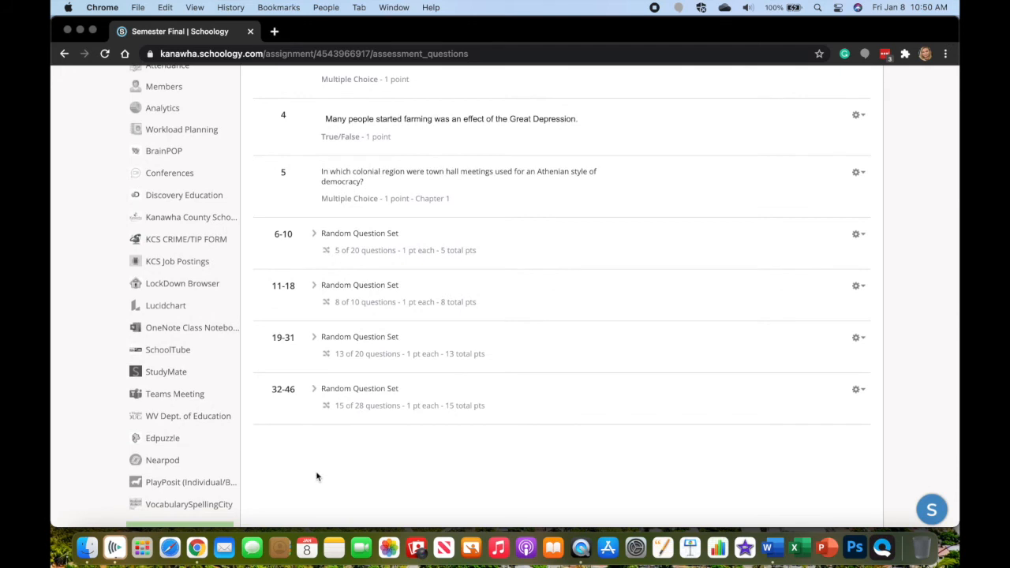
{"action": "scroll", "coordinate": [314, 453], "scroll_direction": "up", "scroll_amount": 3}
{"action": "scroll", "coordinate": [331, 126], "scroll_direction": "up", "scroll_amount": 2}
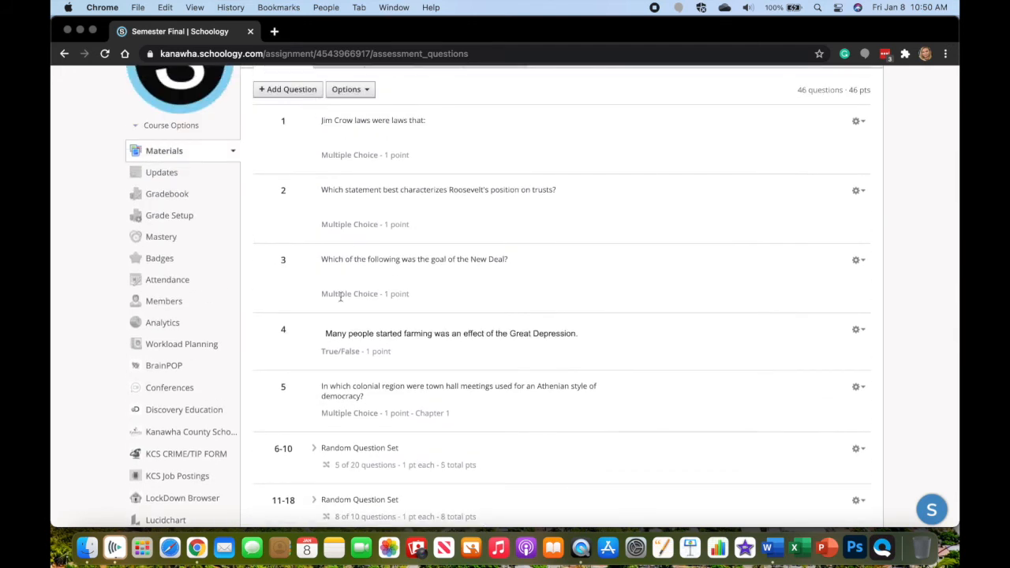
{"action": "scroll", "coordinate": [341, 297], "scroll_direction": "down", "scroll_amount": 5}
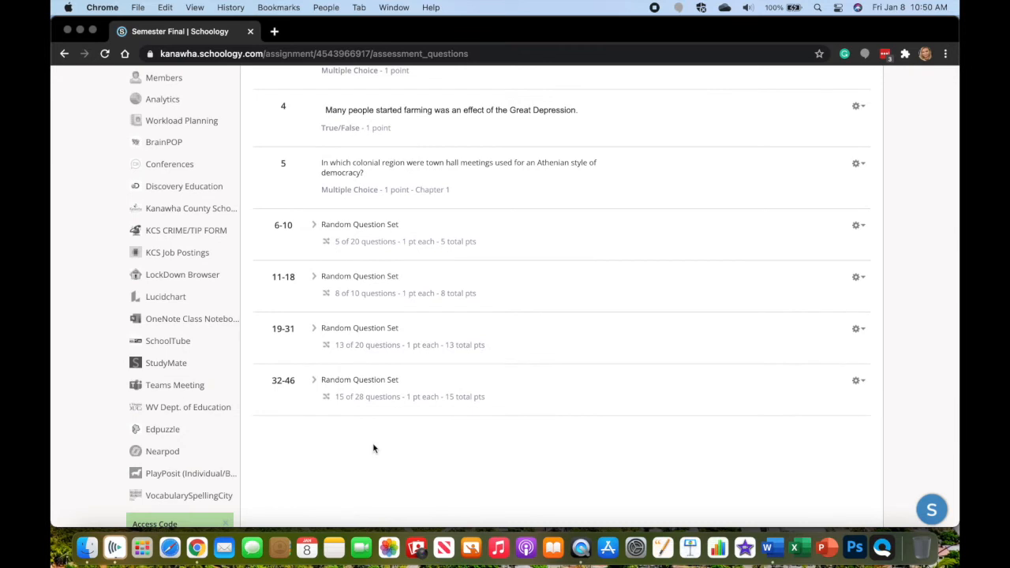
{"action": "scroll", "coordinate": [372, 443], "scroll_direction": "up", "scroll_amount": 8}
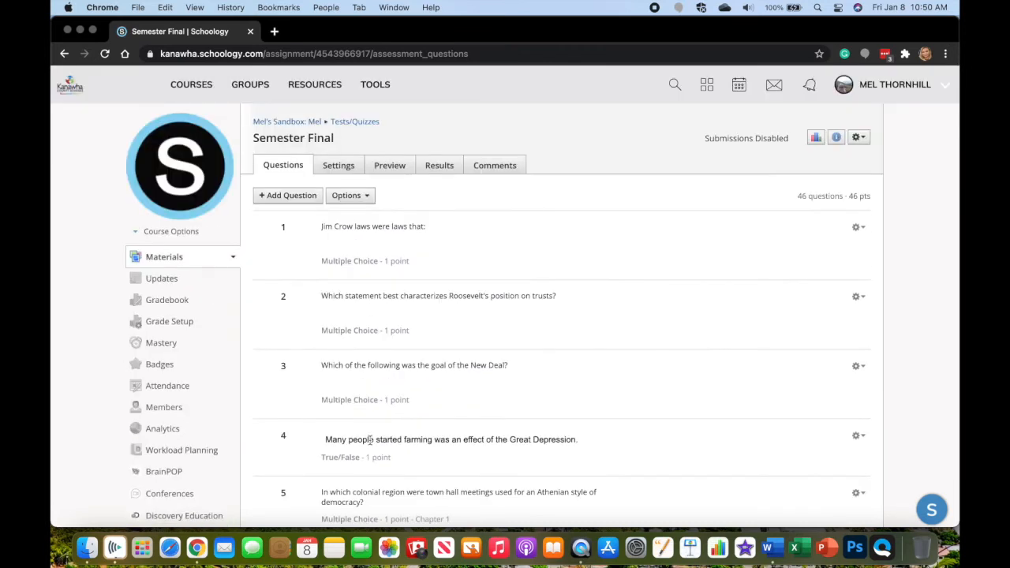
Enable question tracking for the Chapter 1 question bank in the US History resource collection
{"action": "left_click", "coordinate": [325, 89]}
{"action": "scroll", "coordinate": [300, 264], "scroll_direction": "down", "scroll_amount": 5}
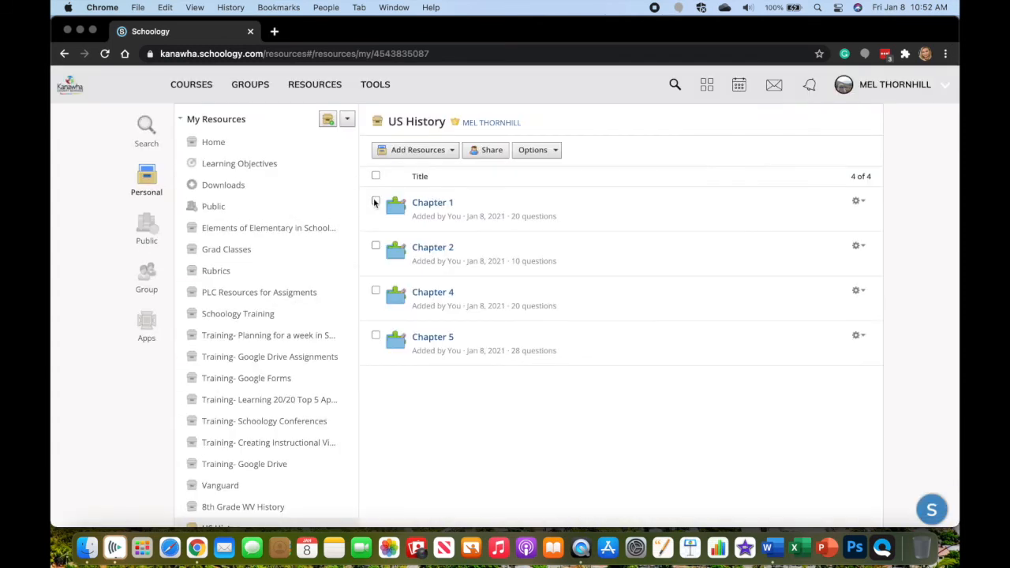
{"action": "left_click", "coordinate": [375, 202]}
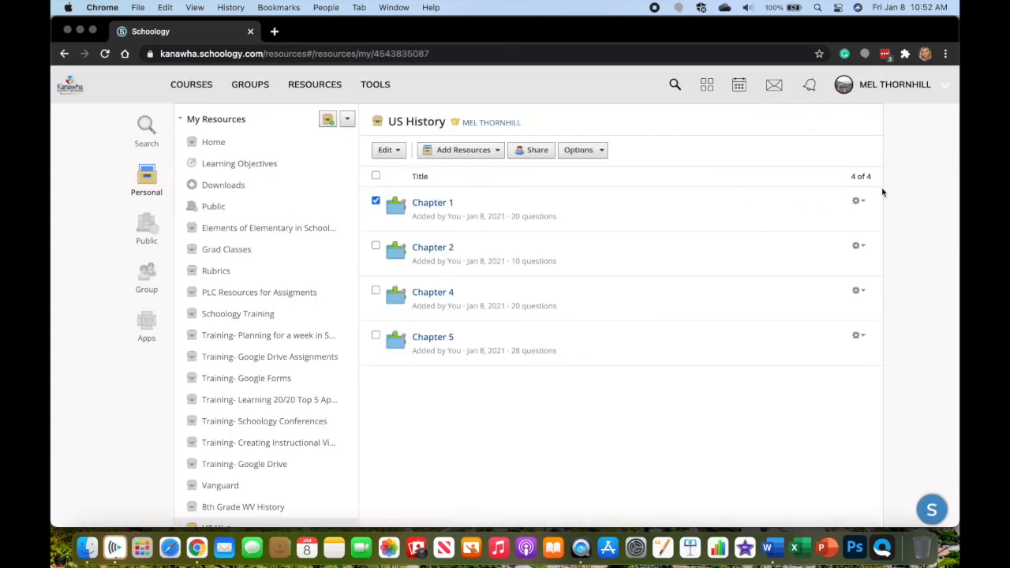
{"action": "left_click", "coordinate": [857, 202]}
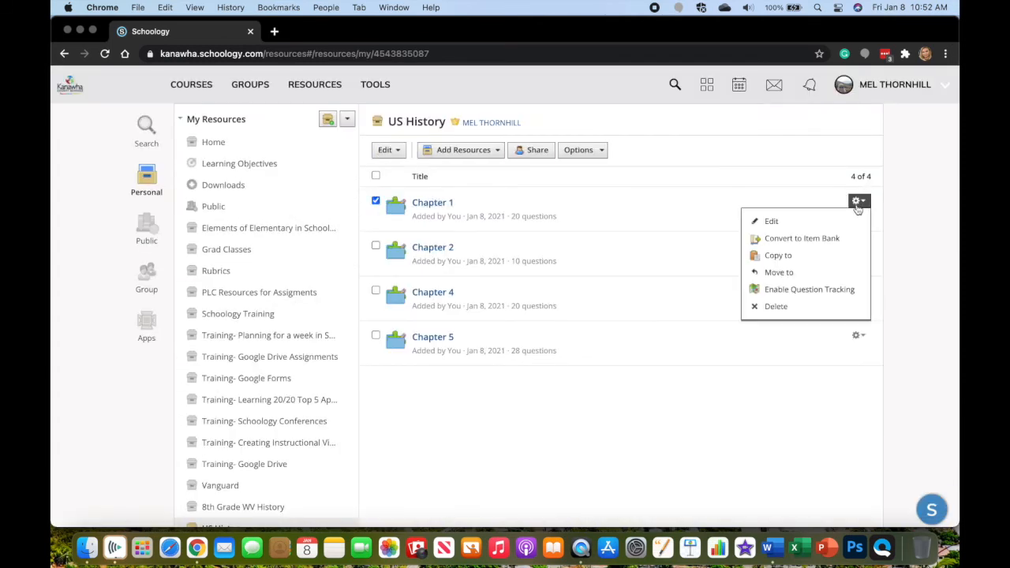
{"action": "left_click", "coordinate": [838, 292]}
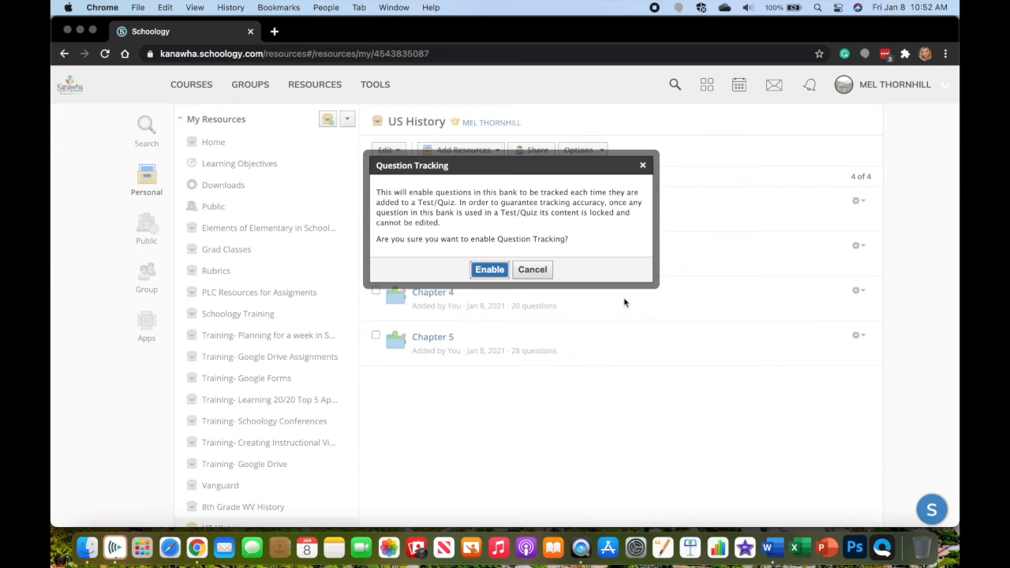
{"action": "left_click", "coordinate": [490, 273]}
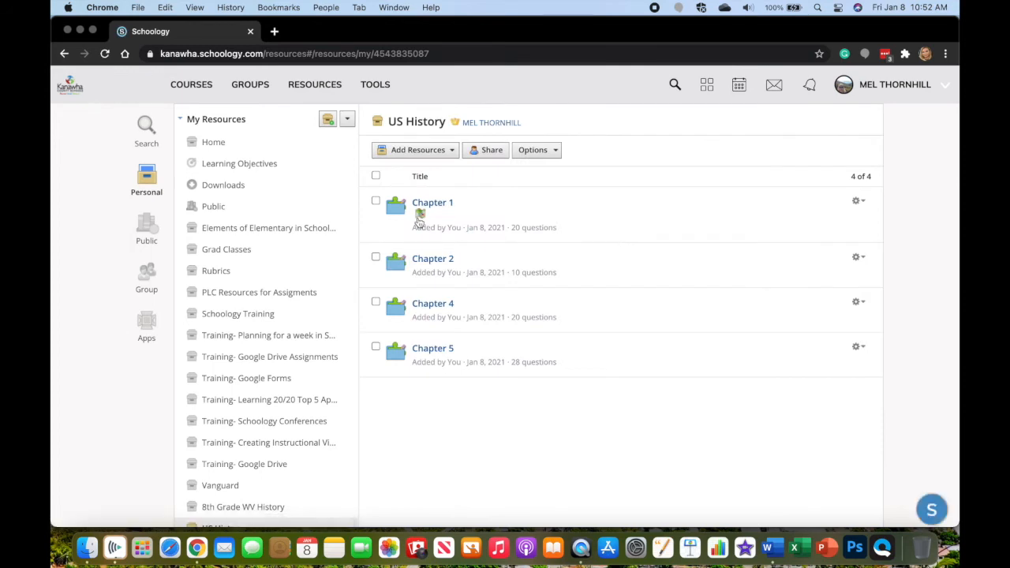
Disable question tracking for the Chapter 1 question bank in the US History collection
{"action": "mouse_move", "coordinate": [420, 223]}
{"action": "left_click", "coordinate": [864, 200]}
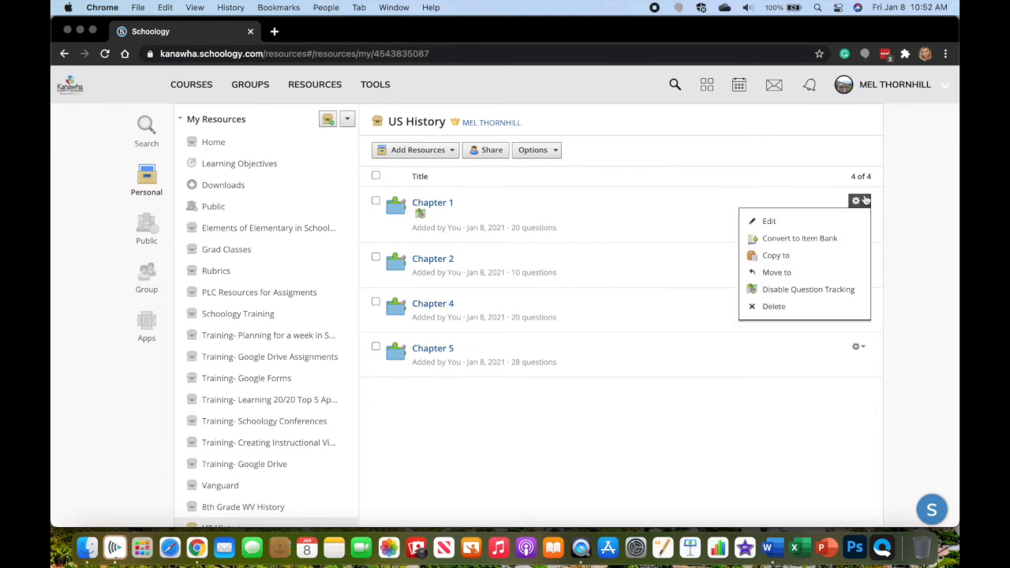
{"action": "left_click", "coordinate": [828, 292]}
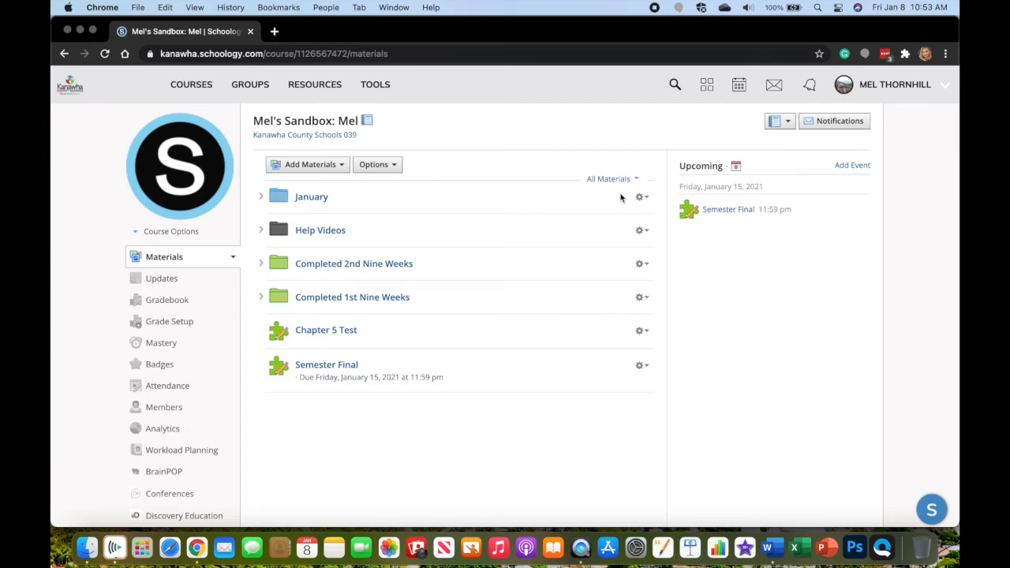
Filter the sandbox course's materials to show only assessments
{"action": "left_click", "coordinate": [609, 178]}
{"action": "left_click", "coordinate": [588, 389]}
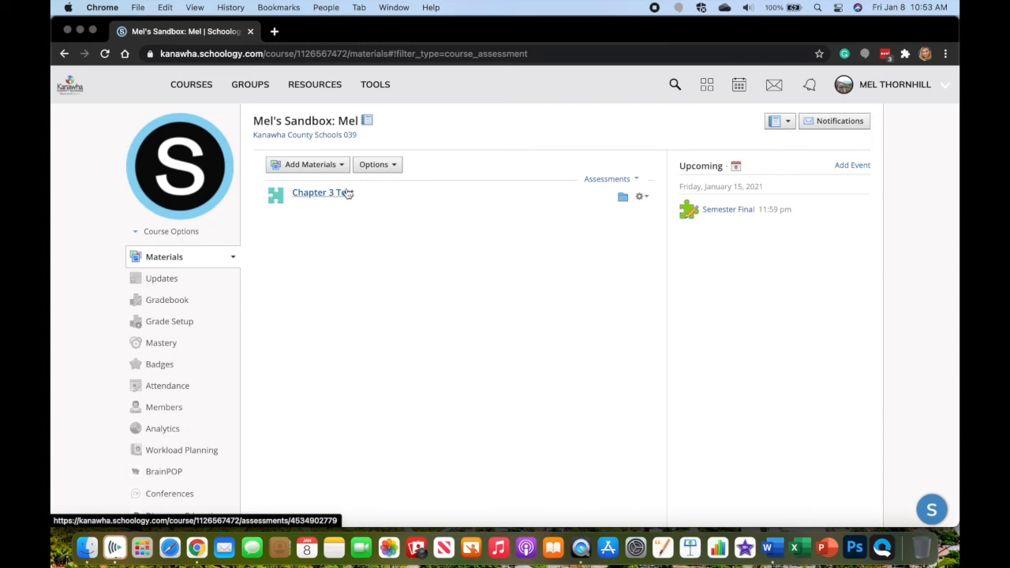
Add an item bank named Chapter 3 Test to the US History collection in the personal resources
{"action": "left_click", "coordinate": [325, 94]}
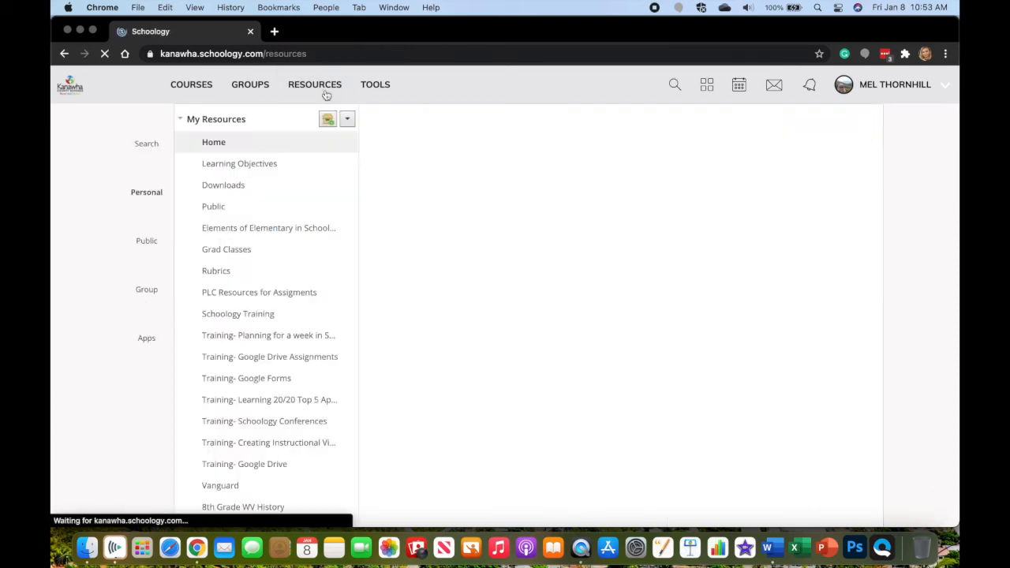
{"action": "scroll", "coordinate": [305, 218], "scroll_direction": "down", "scroll_amount": 4}
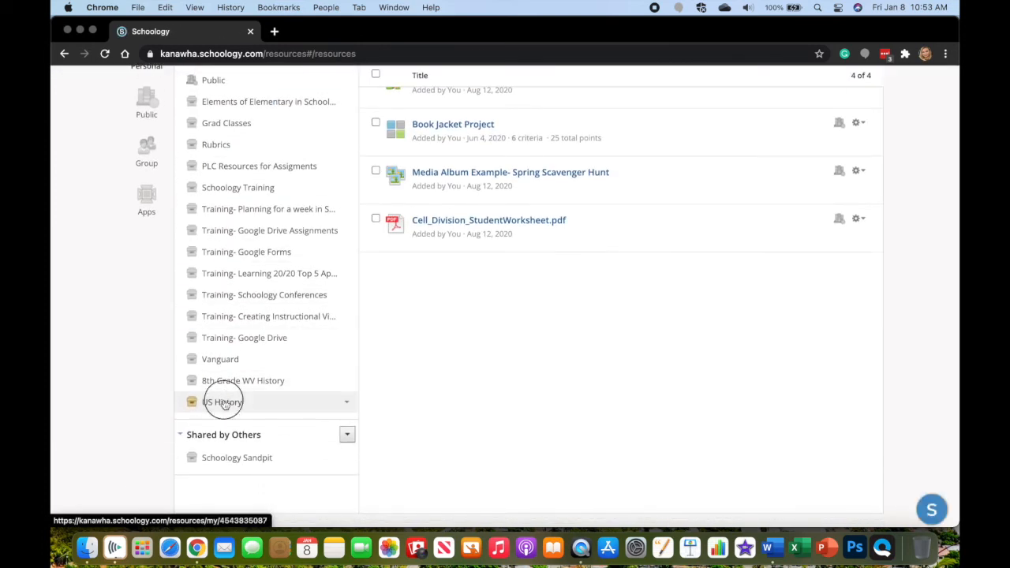
{"action": "left_click", "coordinate": [224, 403]}
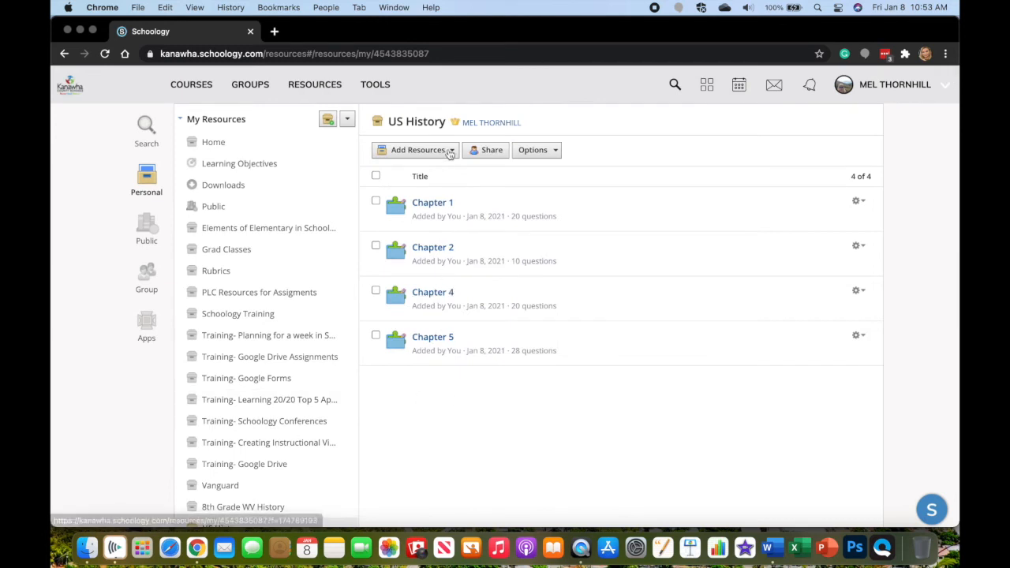
{"action": "left_click", "coordinate": [451, 152]}
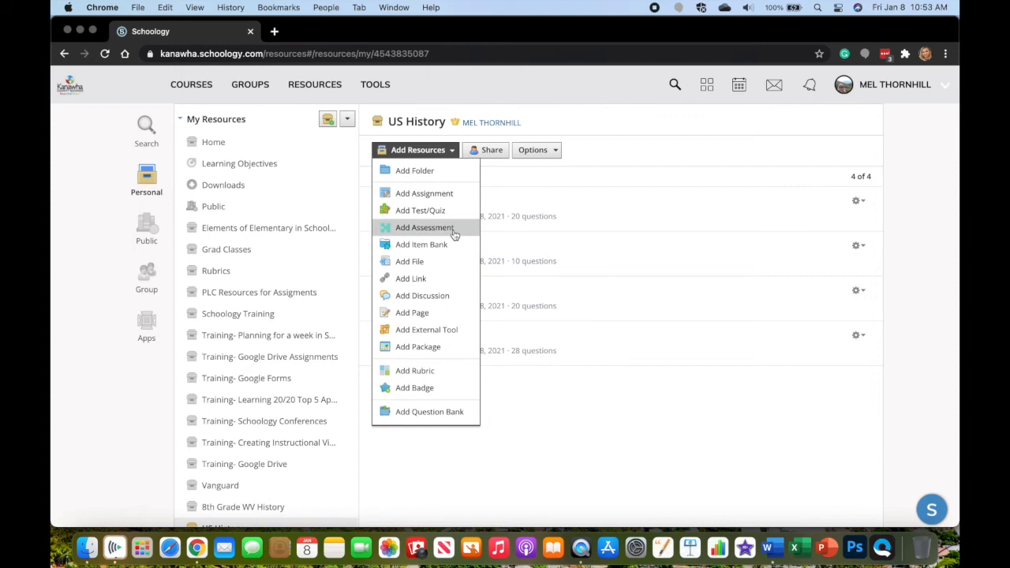
{"action": "left_click", "coordinate": [421, 244]}
{"action": "type", "text": "Chapter 3 Test"}
{"action": "left_click", "coordinate": [458, 314]}
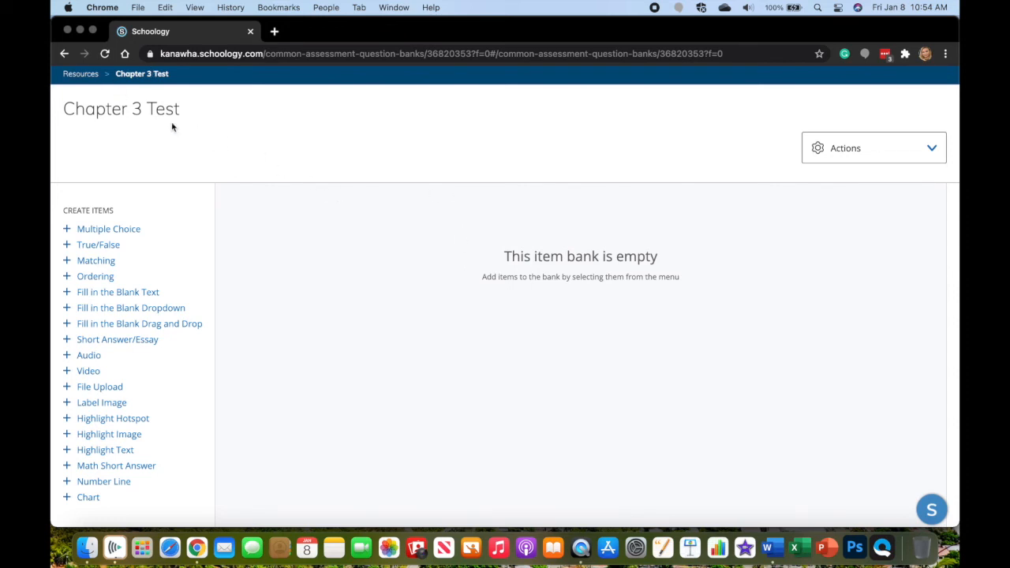
{"action": "left_click", "coordinate": [87, 76]}
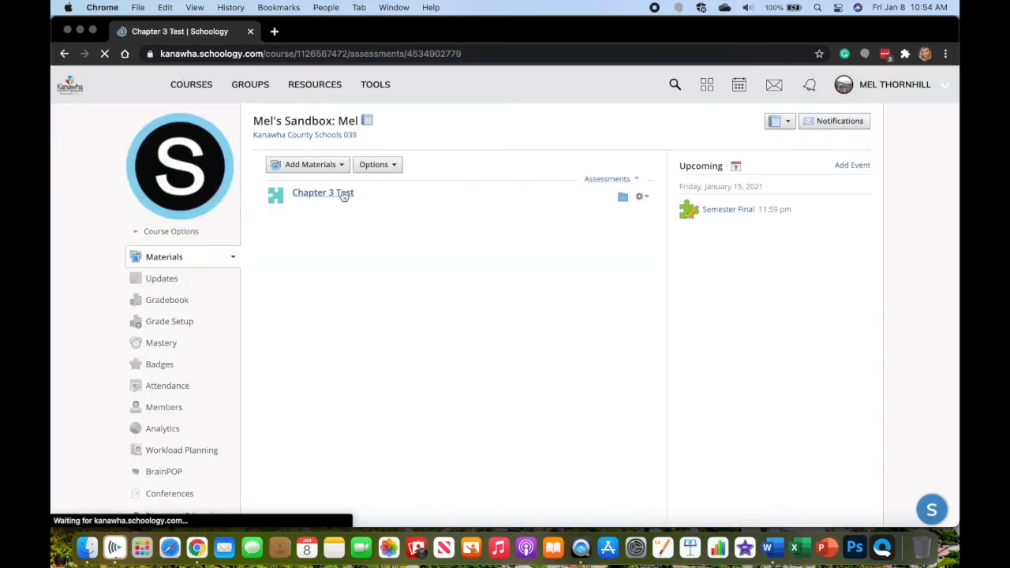
Open the course's Chapter 3 Test and browse its item bank import to the Chapter 3 Test bank in the personal US History collection
{"action": "left_click", "coordinate": [323, 192]}
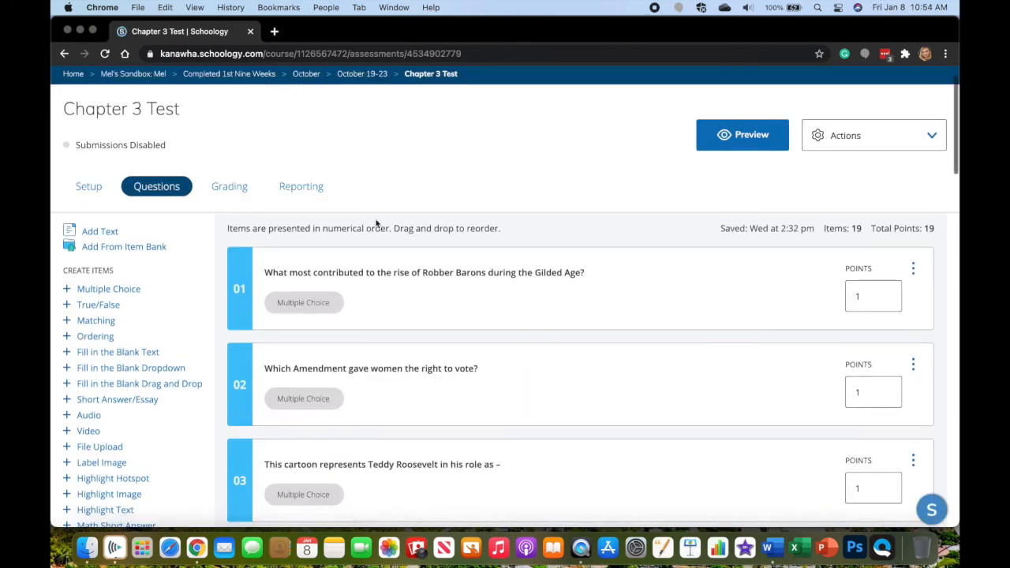
{"action": "left_click", "coordinate": [129, 248]}
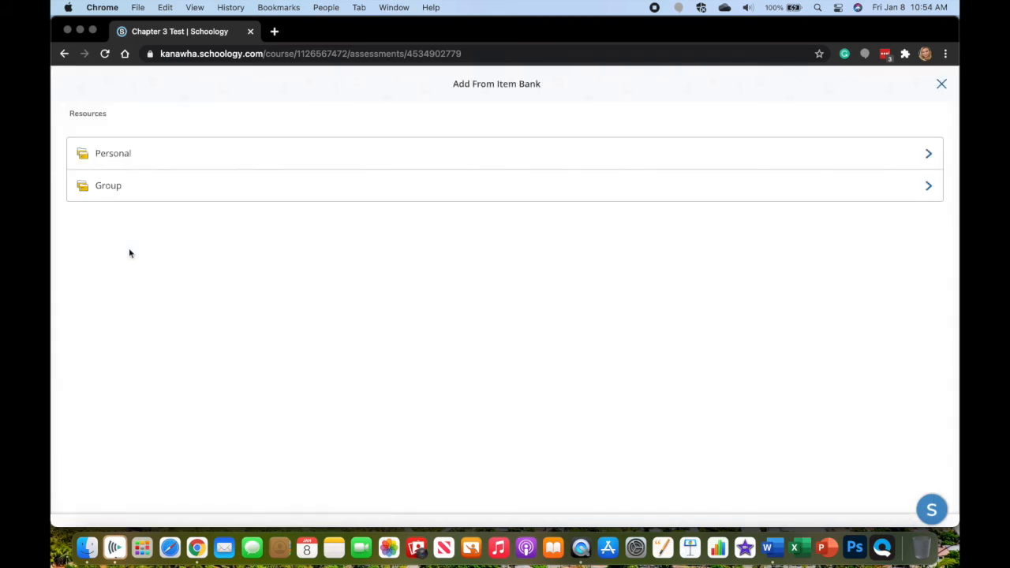
{"action": "left_click", "coordinate": [118, 162]}
{"action": "scroll", "coordinate": [244, 244], "scroll_direction": "down", "scroll_amount": 5}
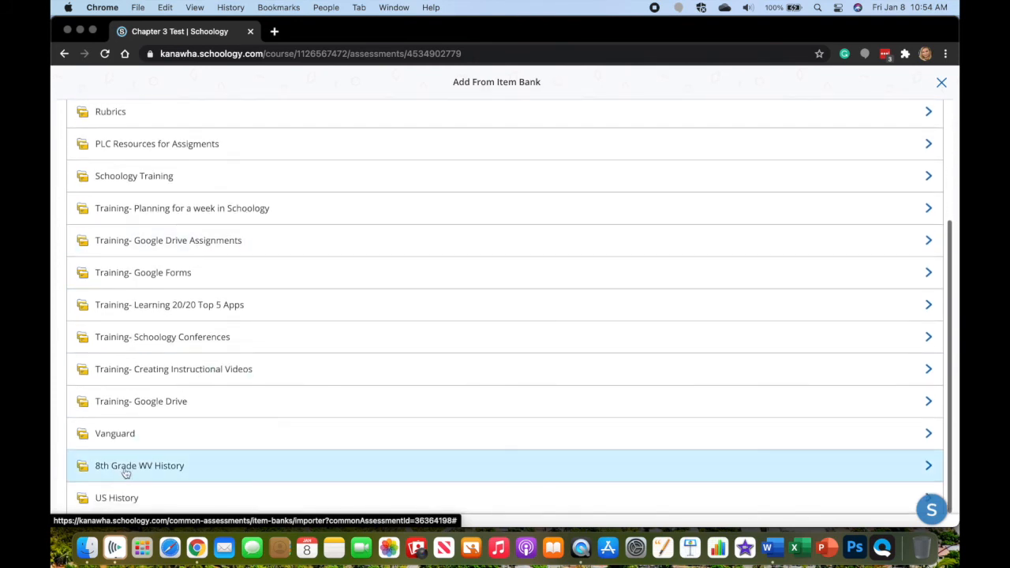
{"action": "left_click", "coordinate": [122, 498]}
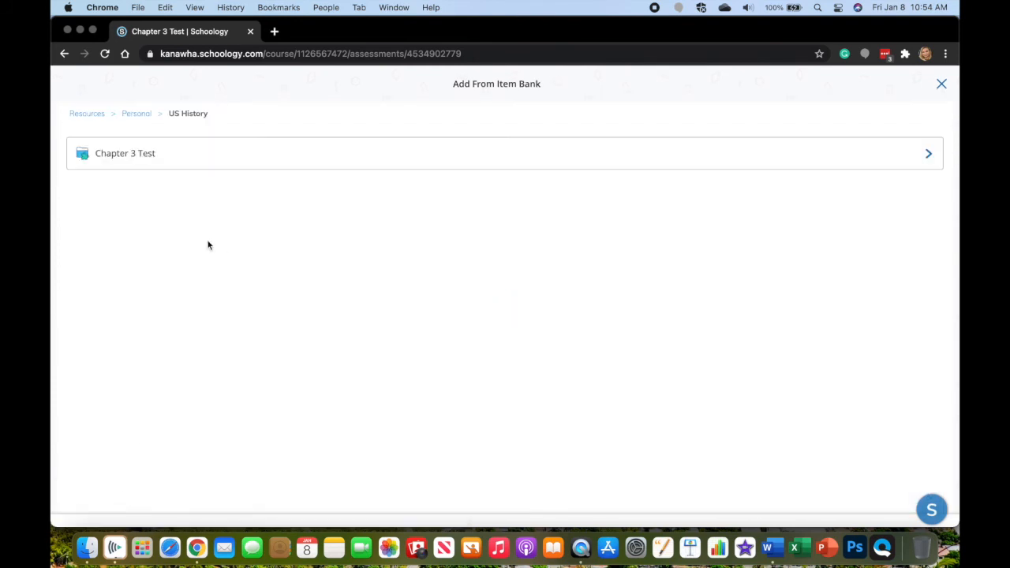
{"action": "left_click", "coordinate": [150, 158]}
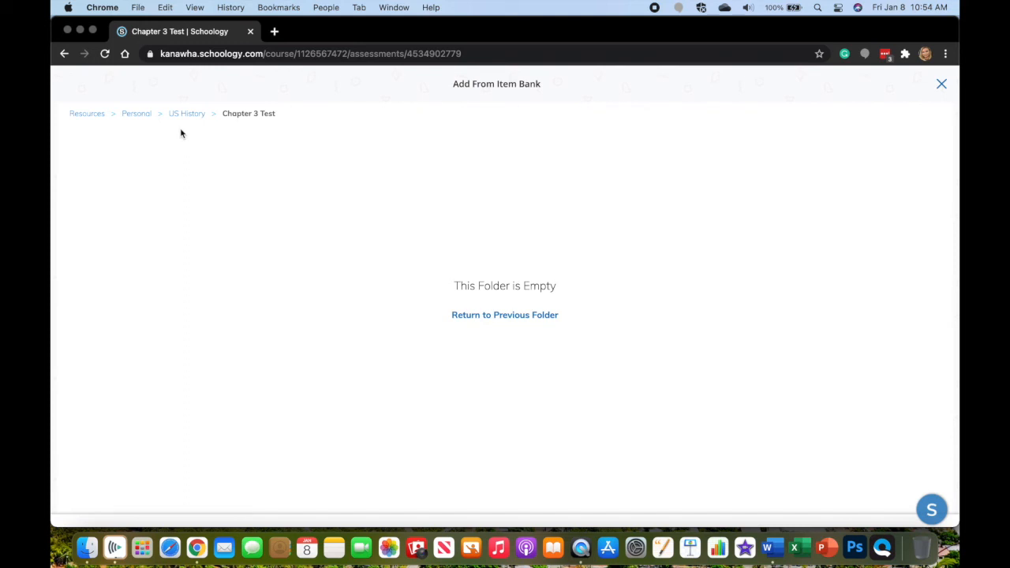
{"action": "left_click", "coordinate": [942, 83]}
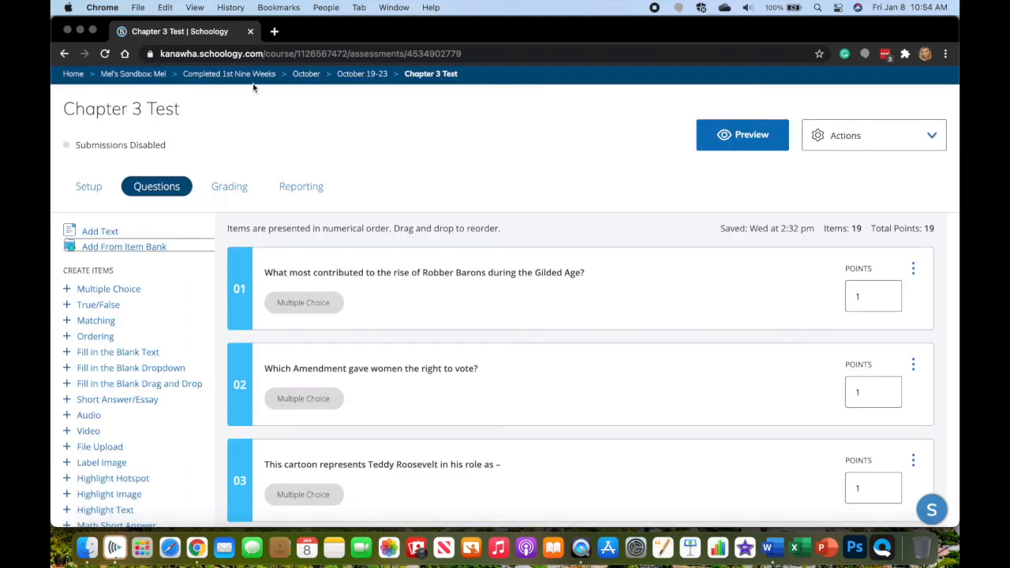
{"action": "left_click", "coordinate": [134, 73]}
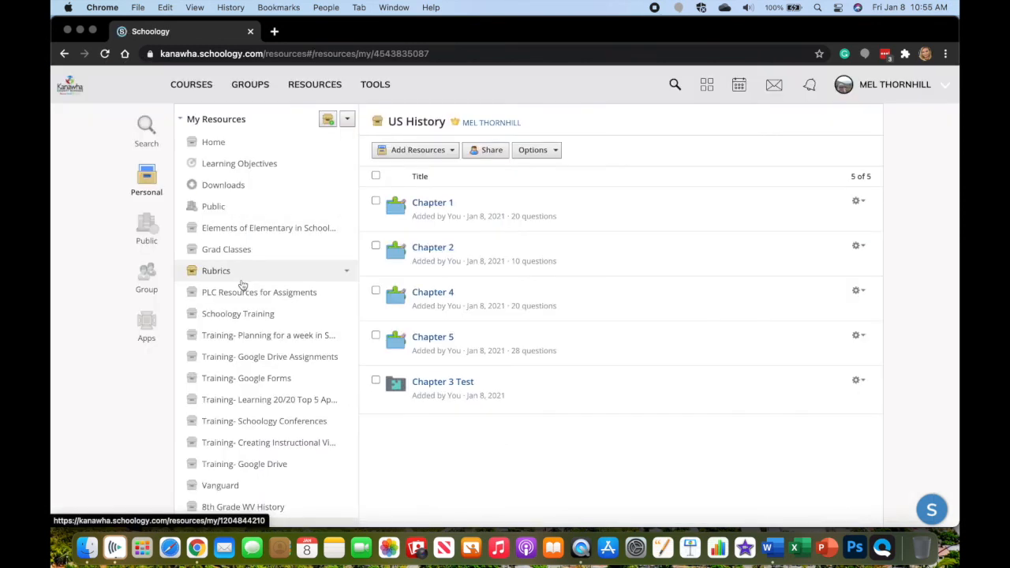
Convert the Chapter 1 question bank to an item bank in the US History collection, with no folder
{"action": "left_click", "coordinate": [376, 202]}
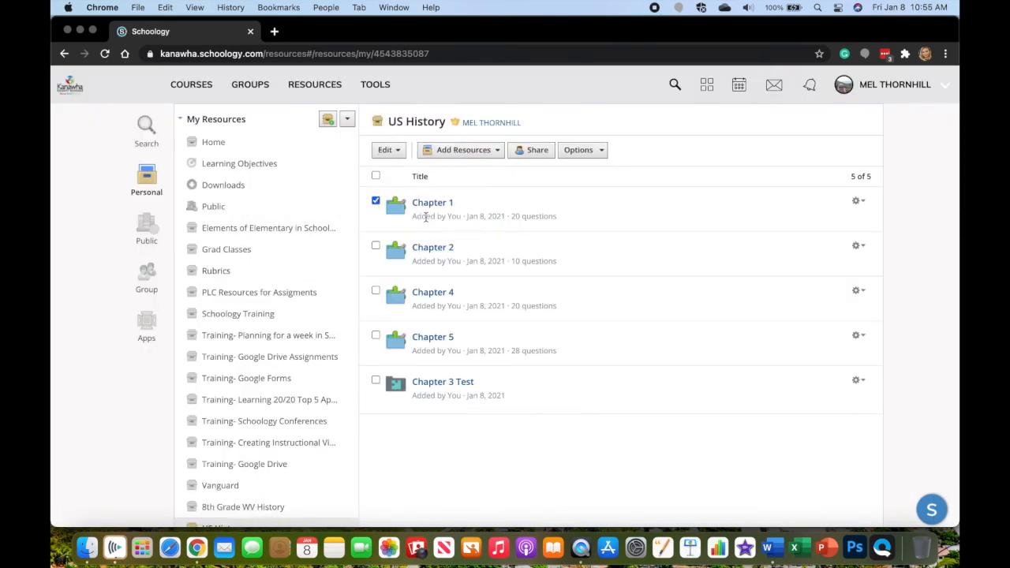
{"action": "left_click", "coordinate": [860, 202]}
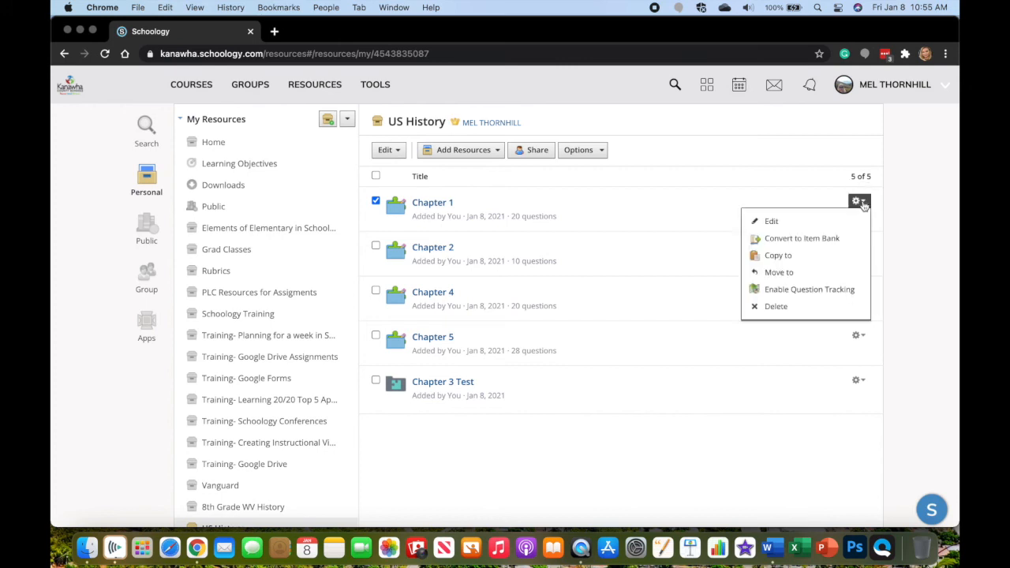
{"action": "left_click", "coordinate": [843, 239]}
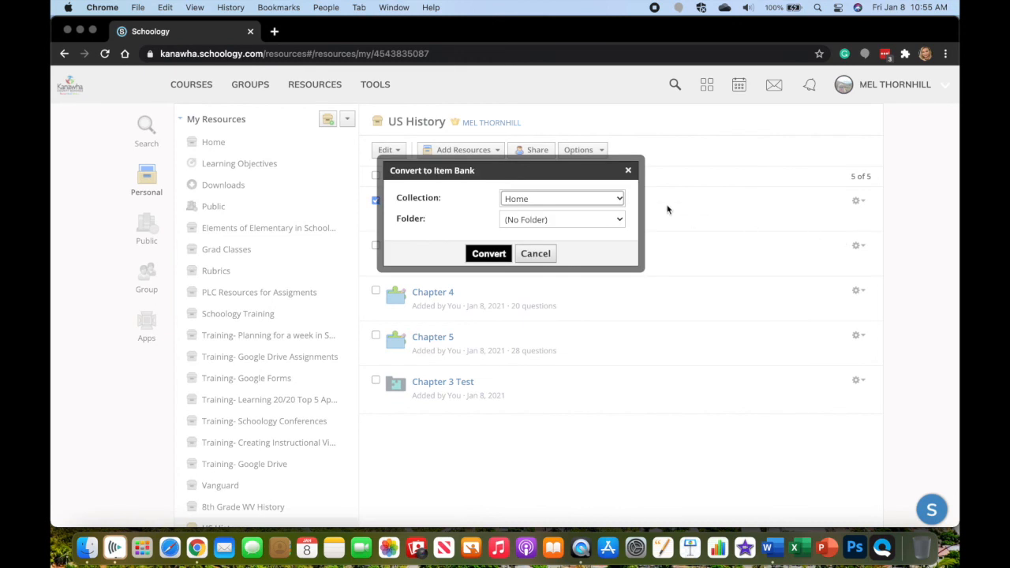
{"action": "left_click", "coordinate": [577, 199]}
{"action": "left_click", "coordinate": [577, 406]}
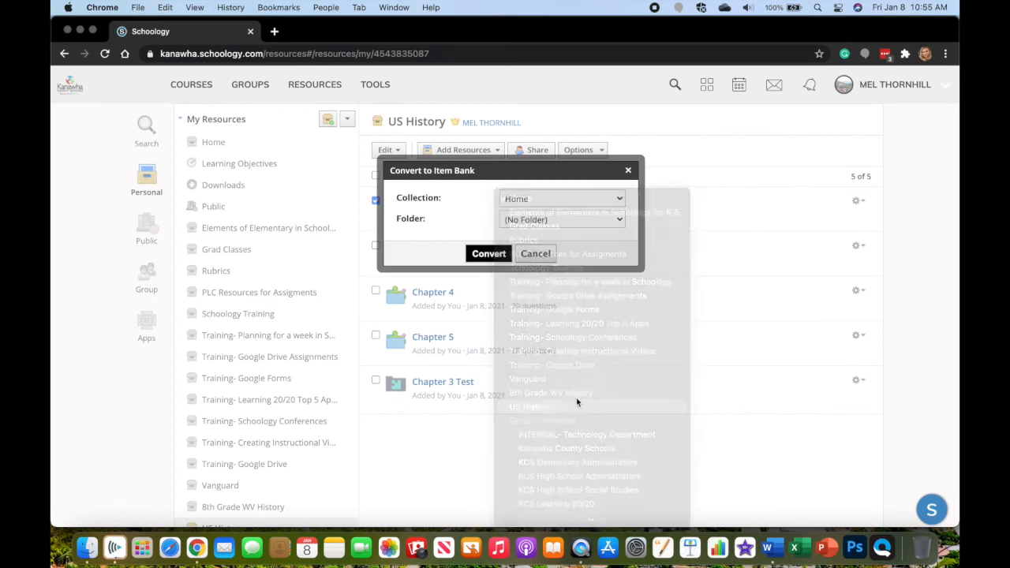
{"action": "left_click", "coordinate": [562, 220]}
{"action": "left_click", "coordinate": [563, 220]}
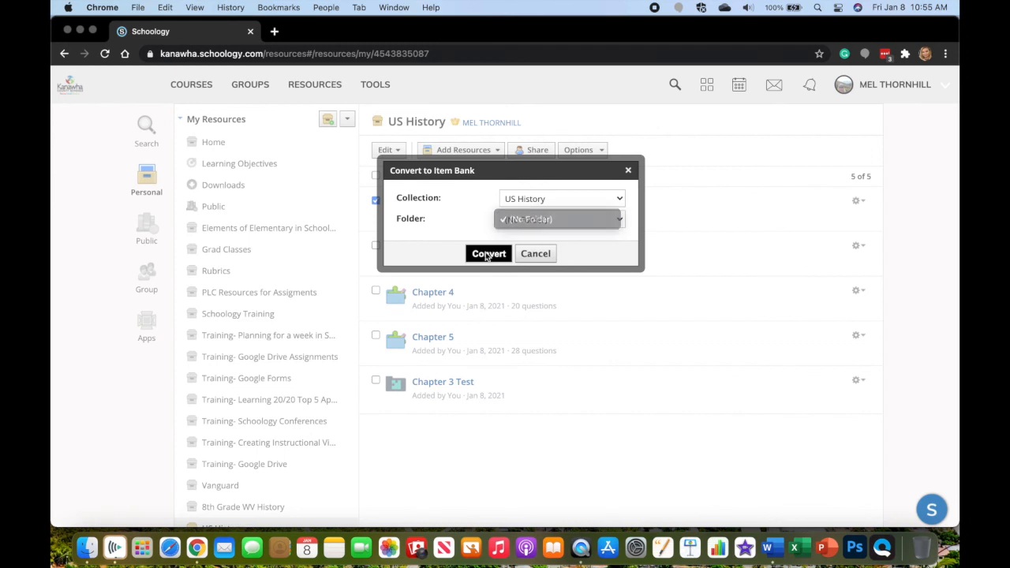
{"action": "left_click", "coordinate": [488, 254]}
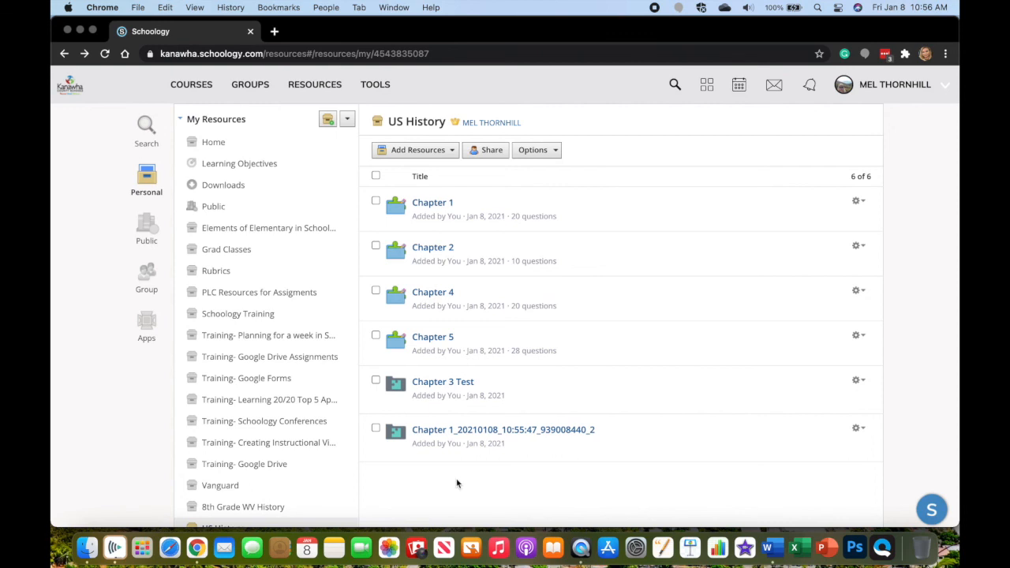
Convert the Chapter 5 Test in the US History collection to an assessment
{"action": "scroll", "coordinate": [692, 352], "scroll_direction": "down", "scroll_amount": 4}
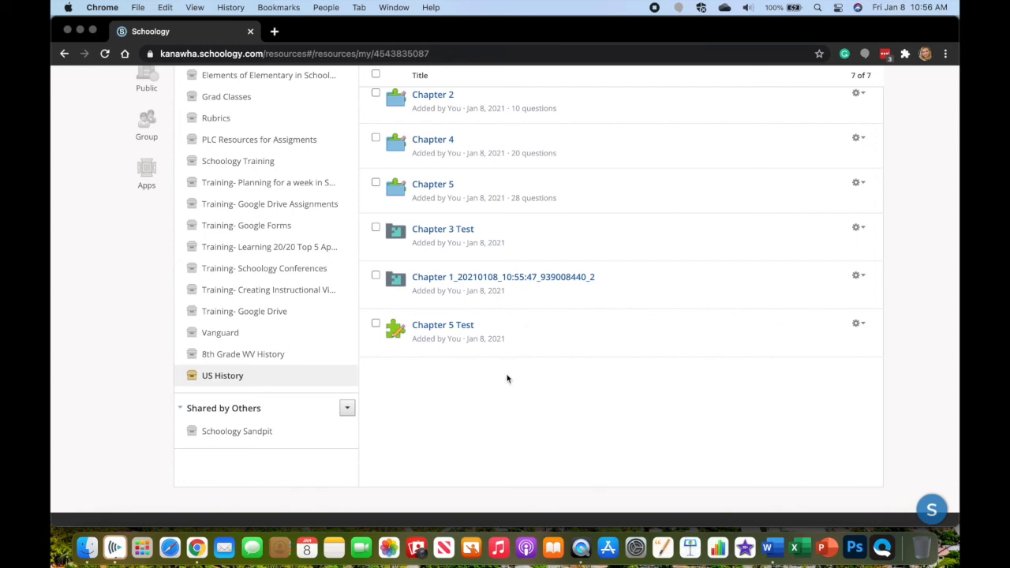
{"action": "left_click", "coordinate": [375, 324]}
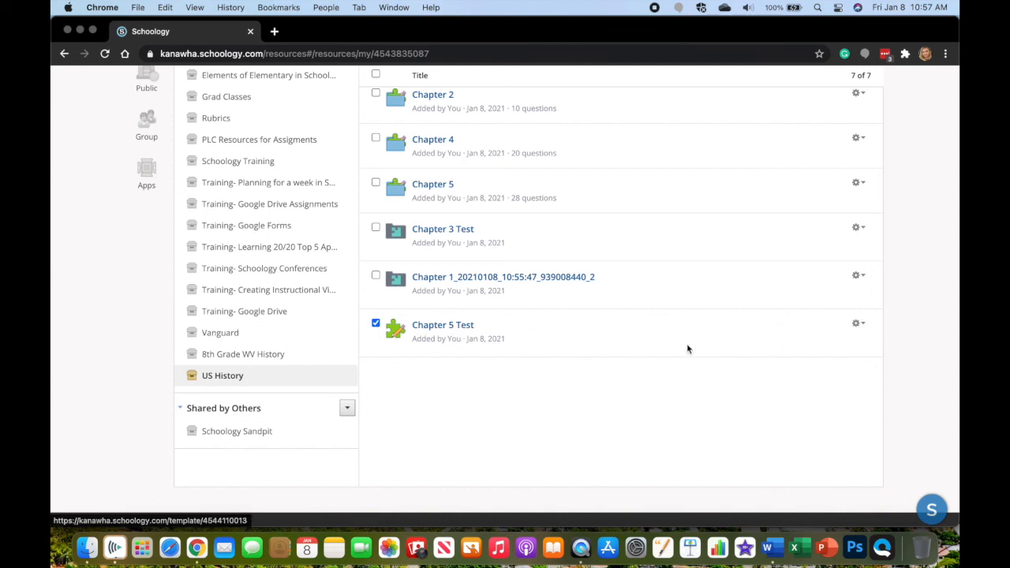
{"action": "left_click", "coordinate": [858, 324]}
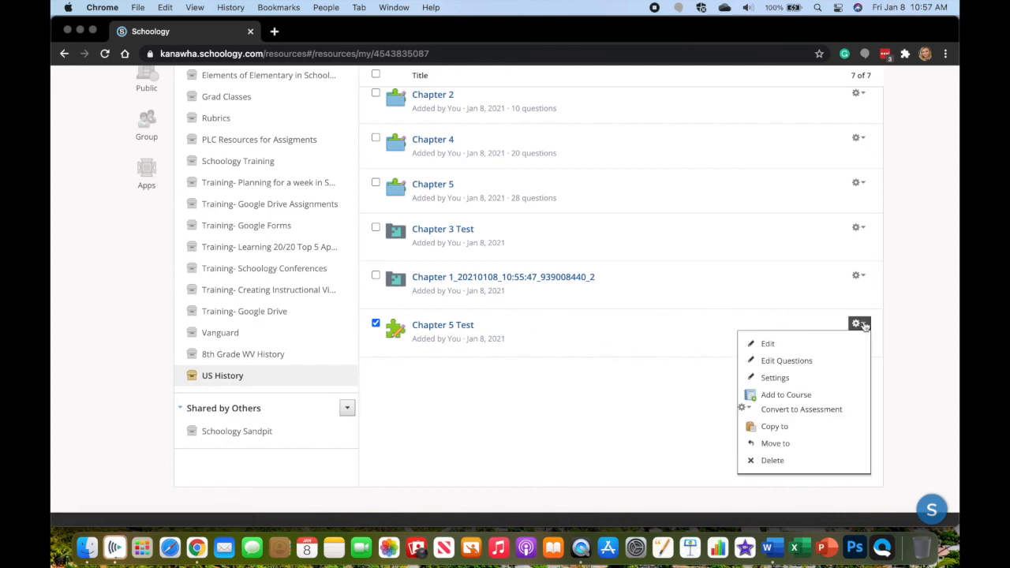
{"action": "left_click", "coordinate": [841, 408]}
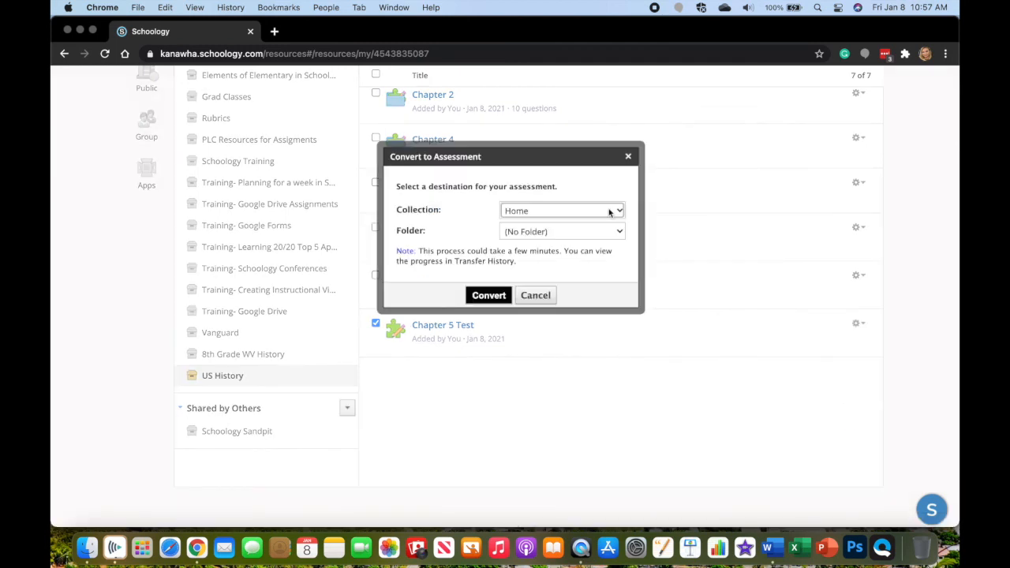
{"action": "left_click", "coordinate": [610, 211]}
{"action": "left_click", "coordinate": [555, 266]}
{"action": "left_click", "coordinate": [494, 296]}
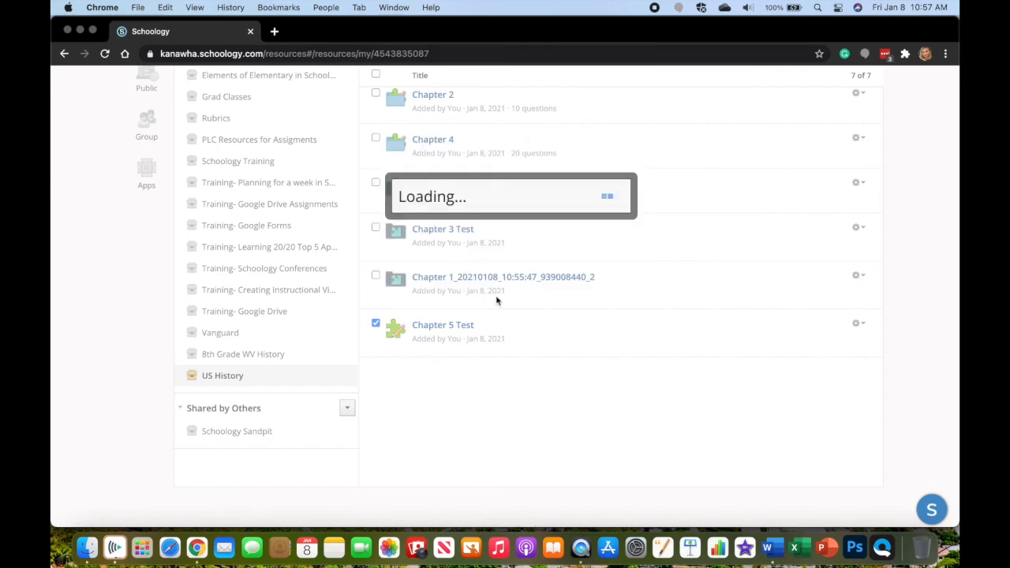
{"action": "scroll", "coordinate": [497, 300], "scroll_direction": "down", "scroll_amount": 3}
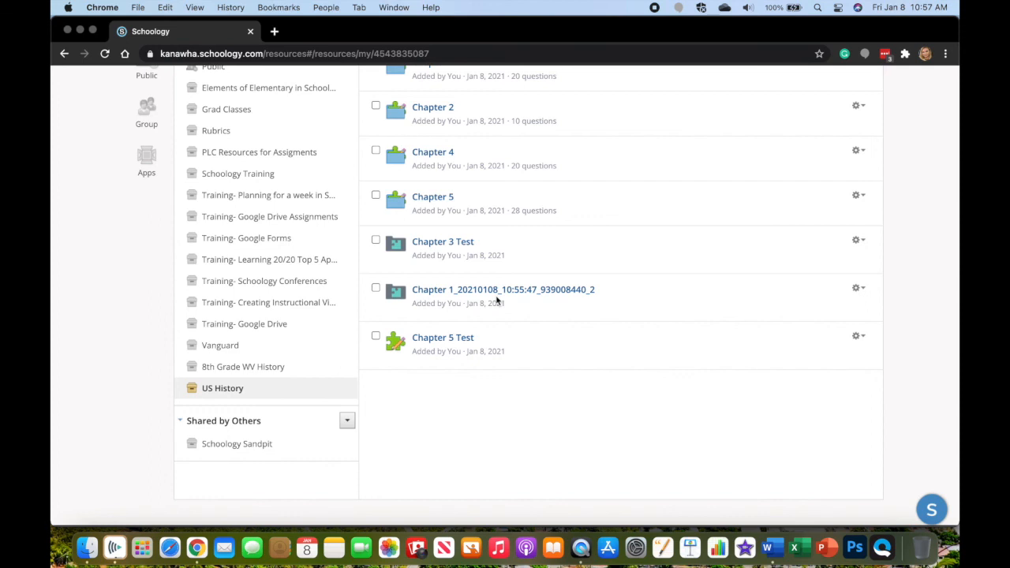
{"action": "scroll", "coordinate": [497, 299], "scroll_direction": "down", "scroll_amount": 1}
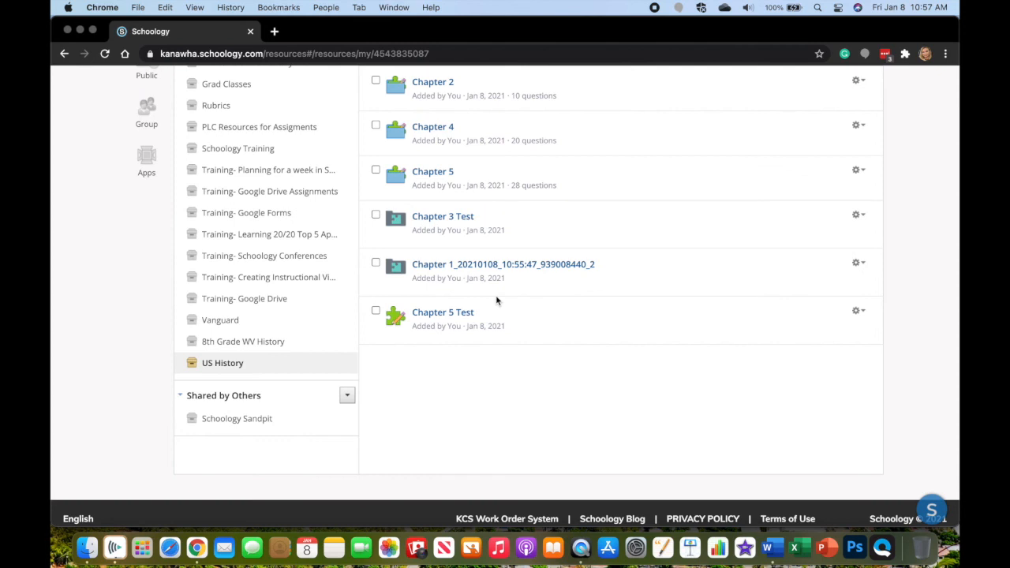